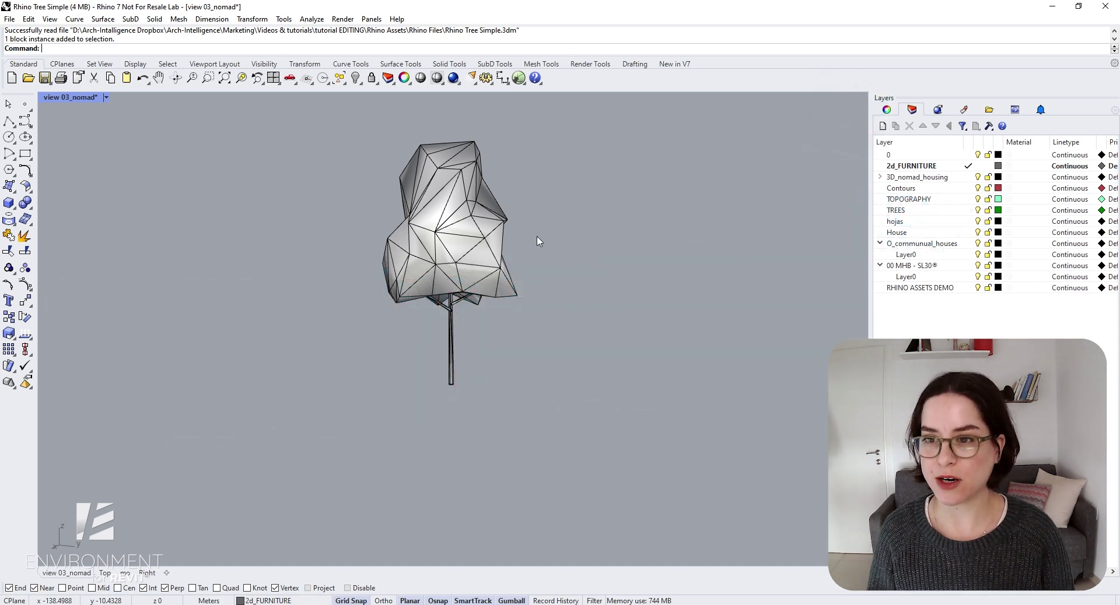
Select the tree block and examine its object properties, including its type, name and layer
middle_click(538, 240)
shift+right_drag(579, 180, 554, 253)
right_drag(528, 432, 572, 463)
click(514, 327)
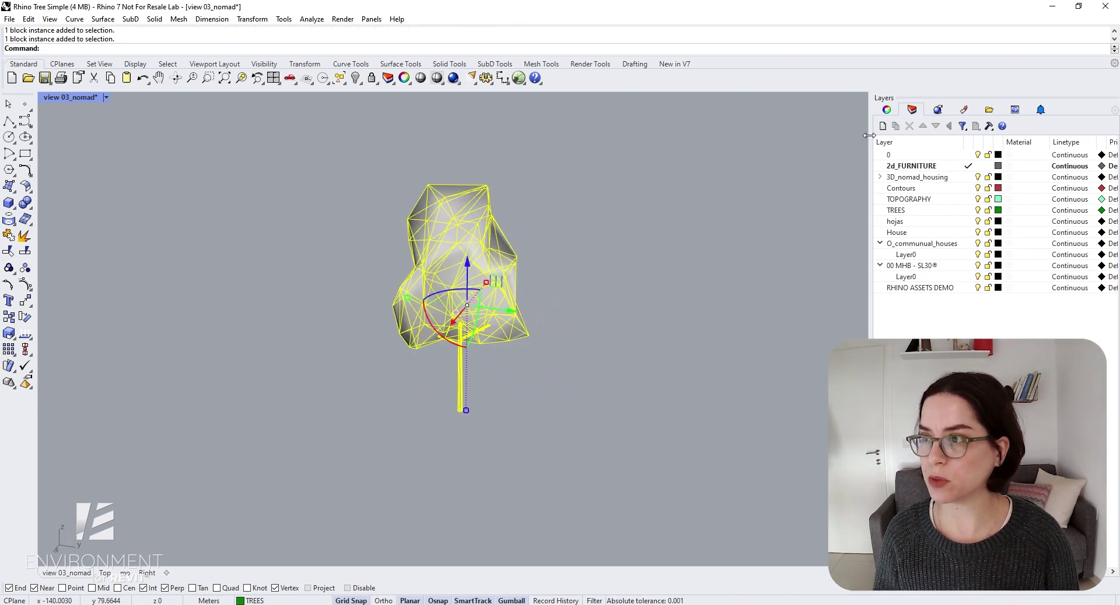
click(887, 109)
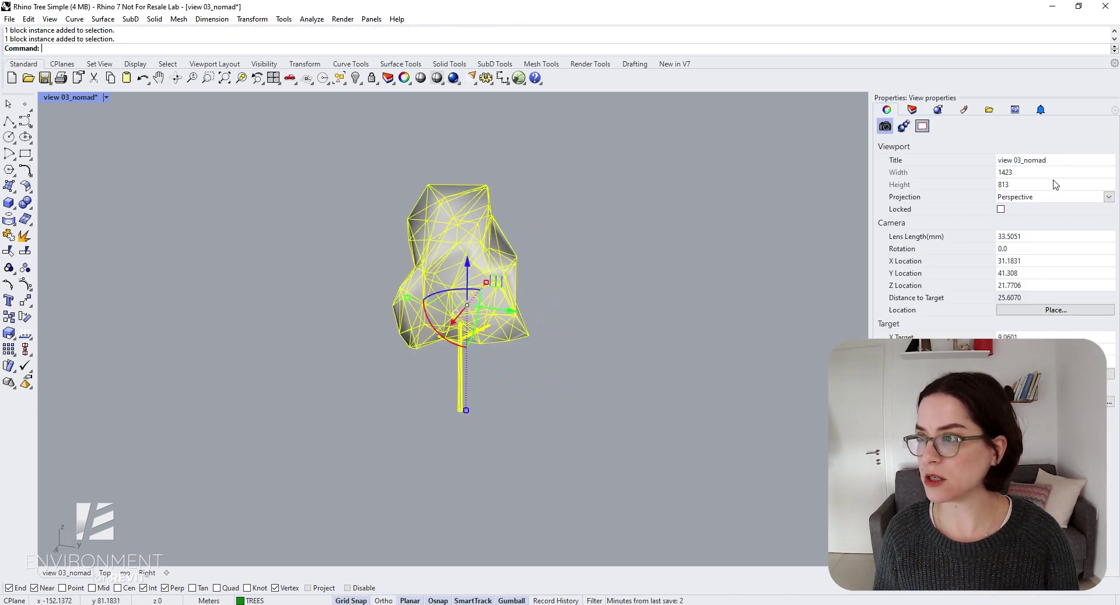
click(592, 313)
click(513, 324)
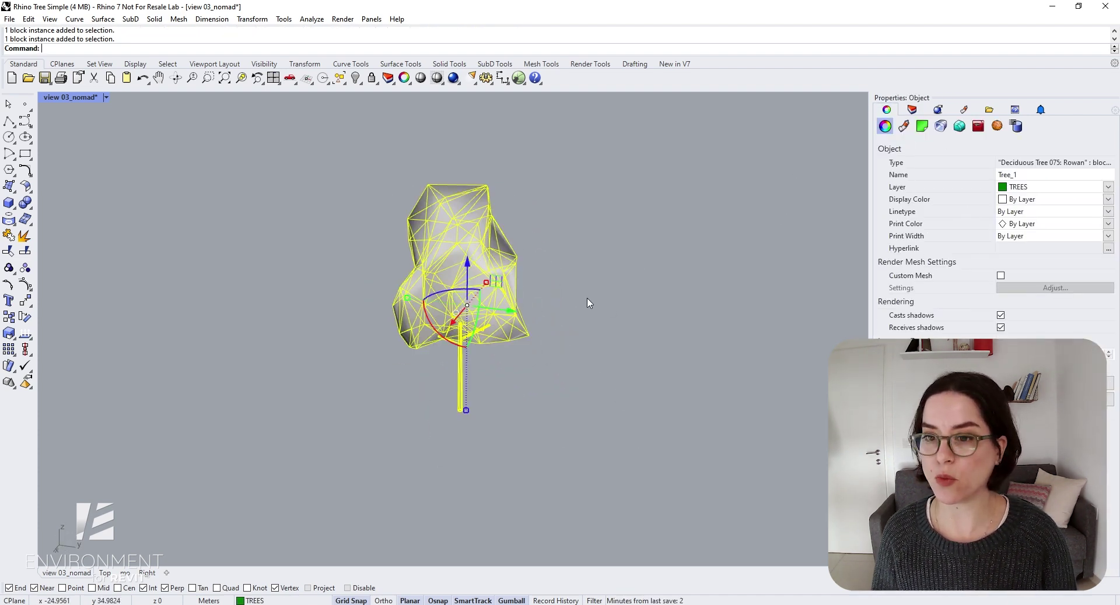
right_drag(525, 417, 643, 285)
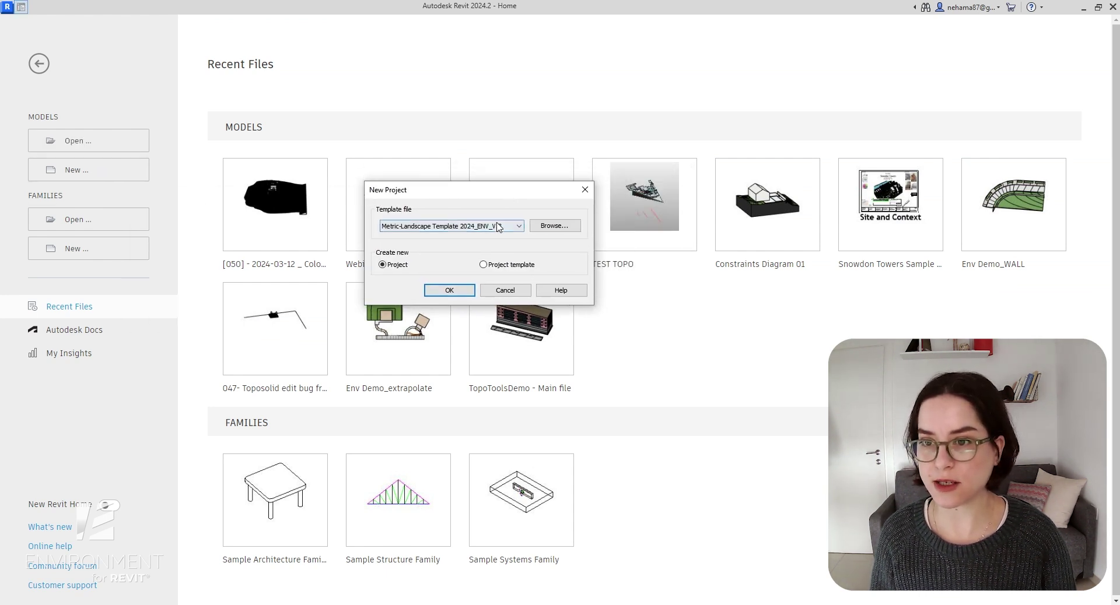
In Revit, create a new project from Metric-Landscape Template 2024_ENV_V.3 and switch to its 3D view
click(506, 226)
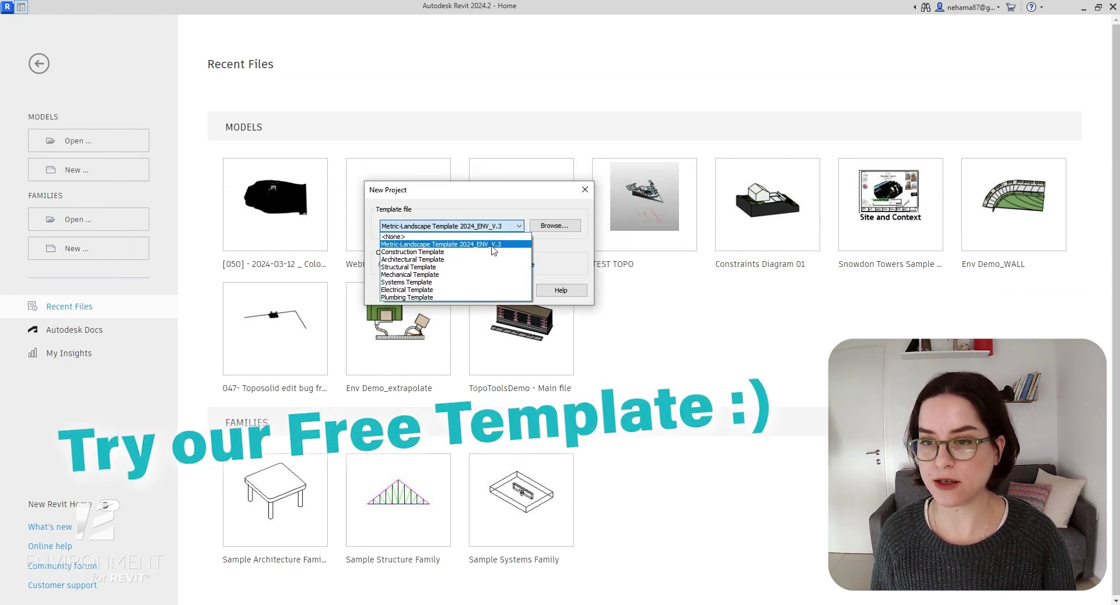
click(466, 232)
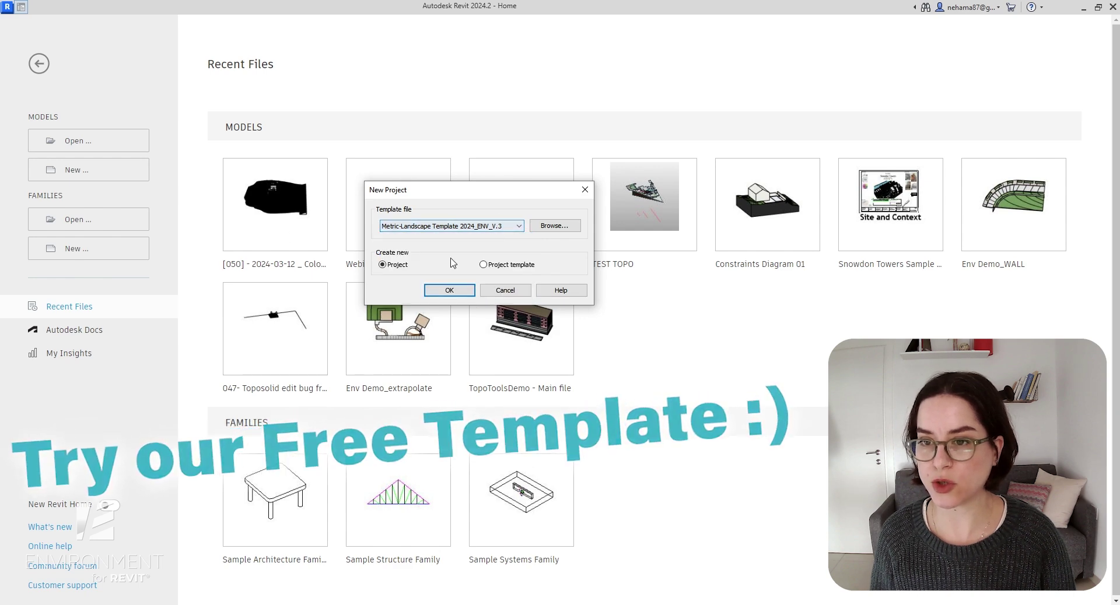
click(451, 292)
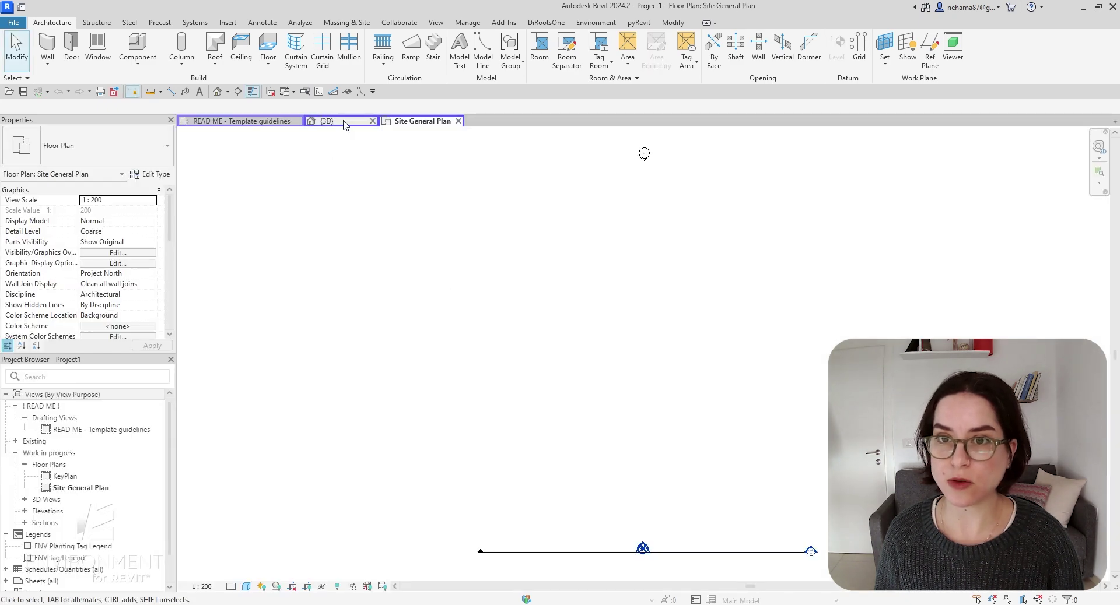
click(326, 121)
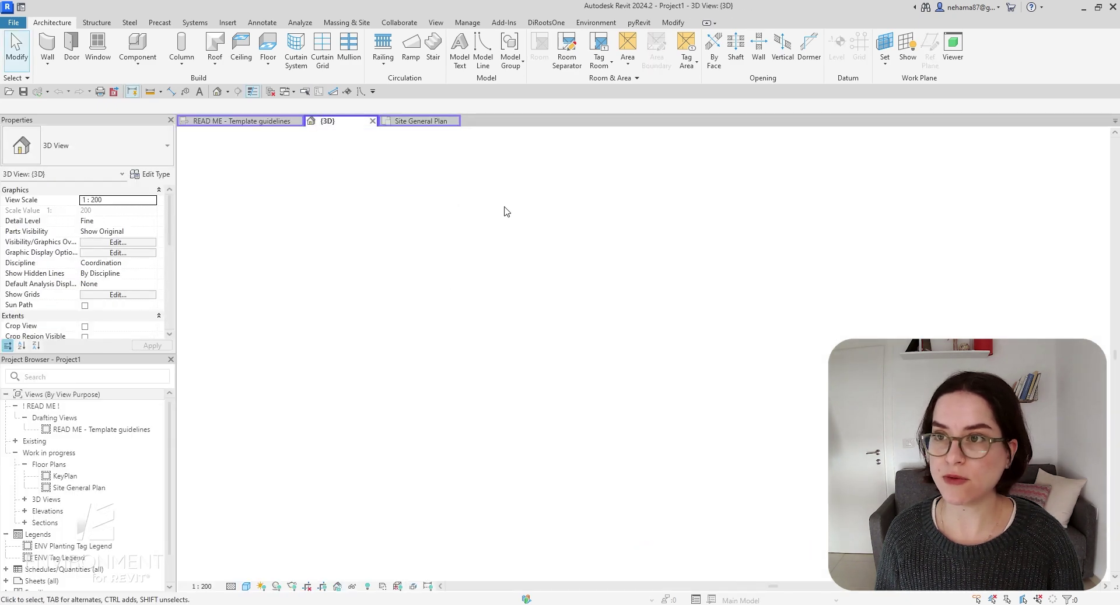
Add the Rhino Tree Simple file to Rhino Assets, using meters, all layers, project internal coordinates at Sea Level and grouped objects
click(612, 24)
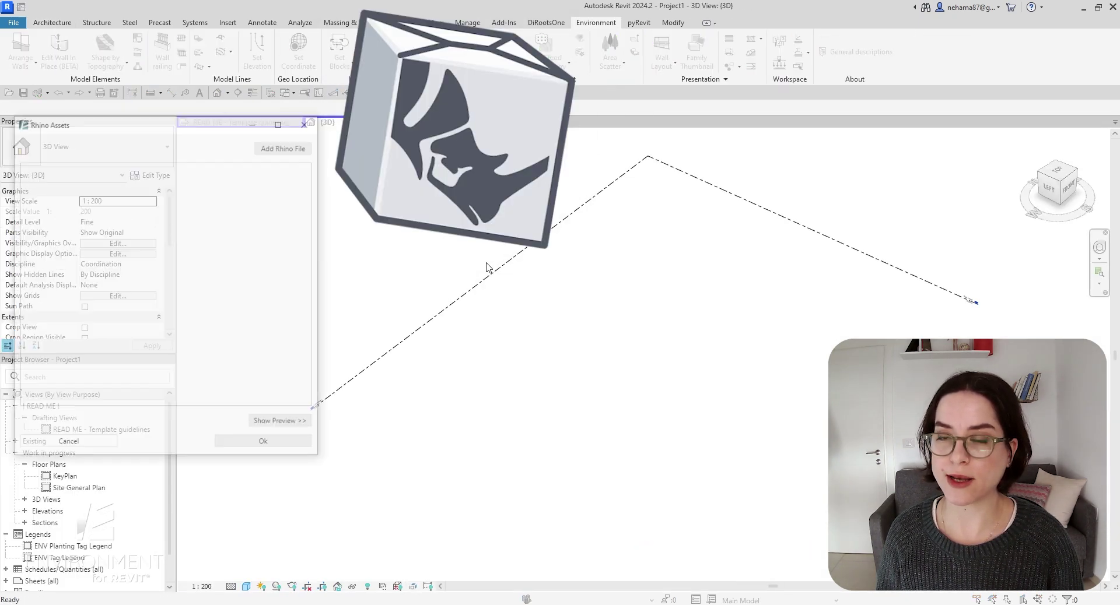
click(287, 149)
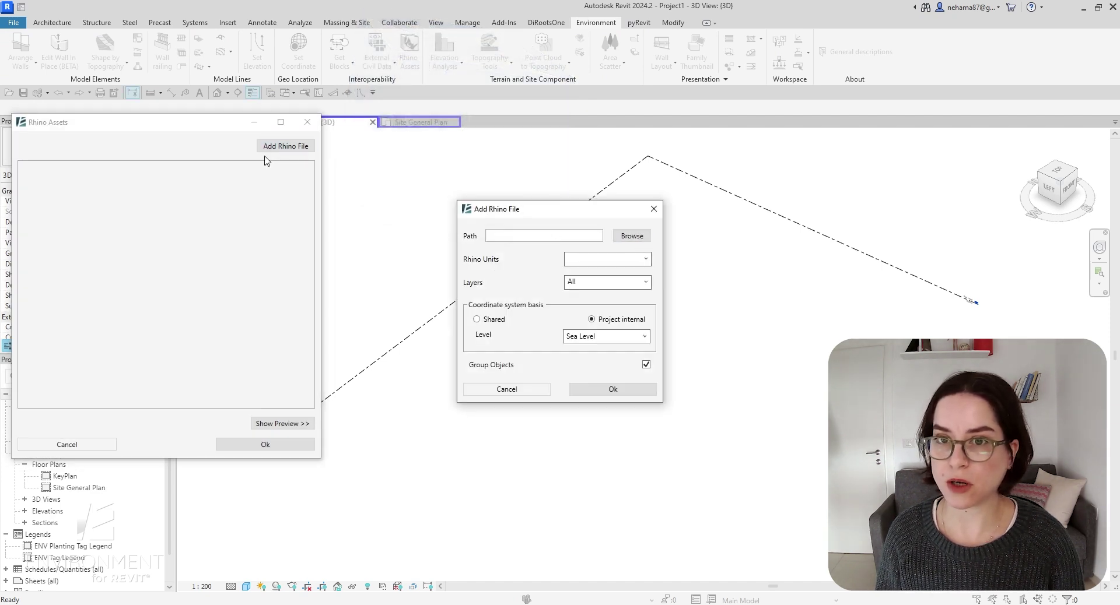
click(644, 233)
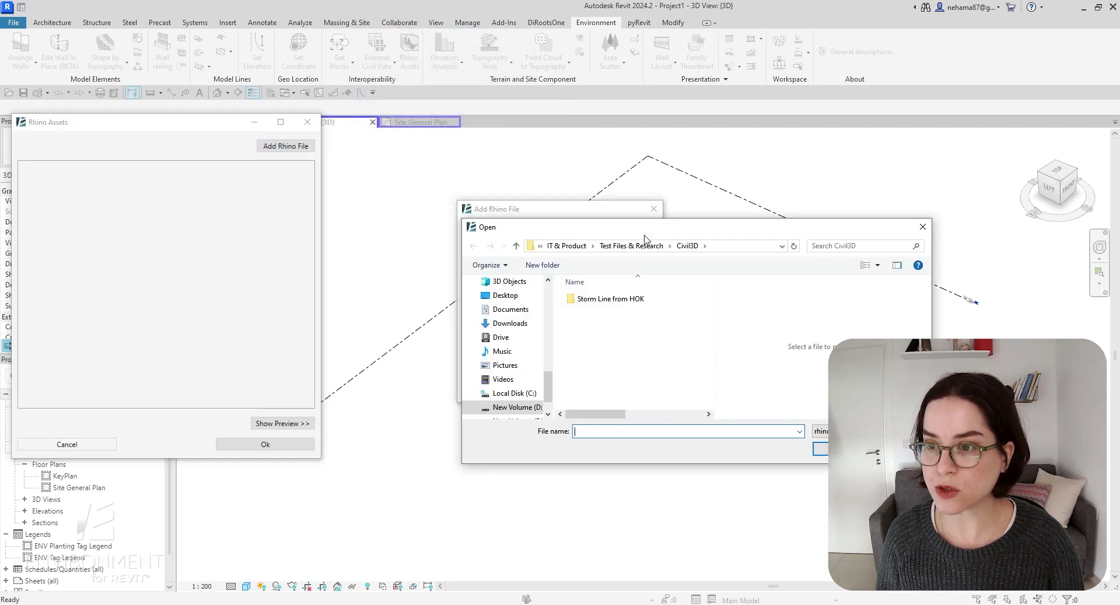
drag(651, 233, 344, 226)
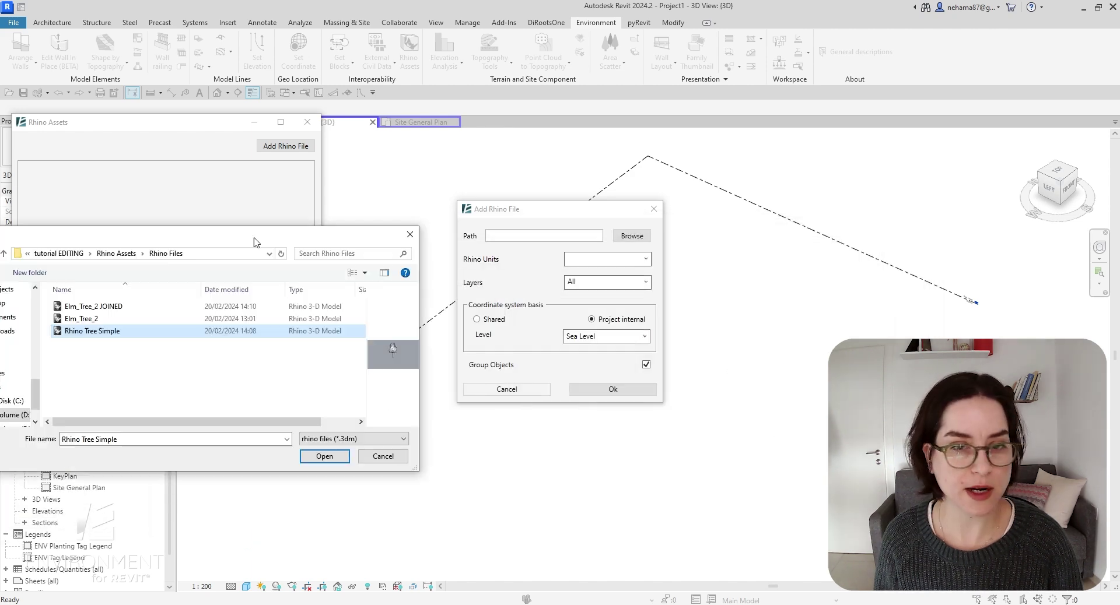
drag(464, 237, 803, 150)
click(869, 367)
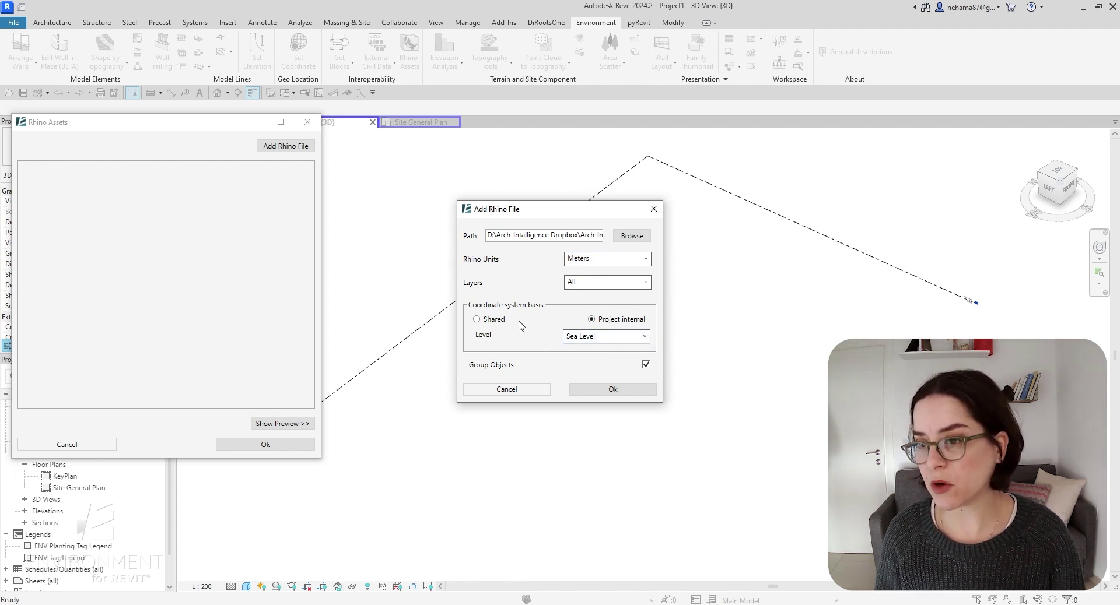
click(630, 393)
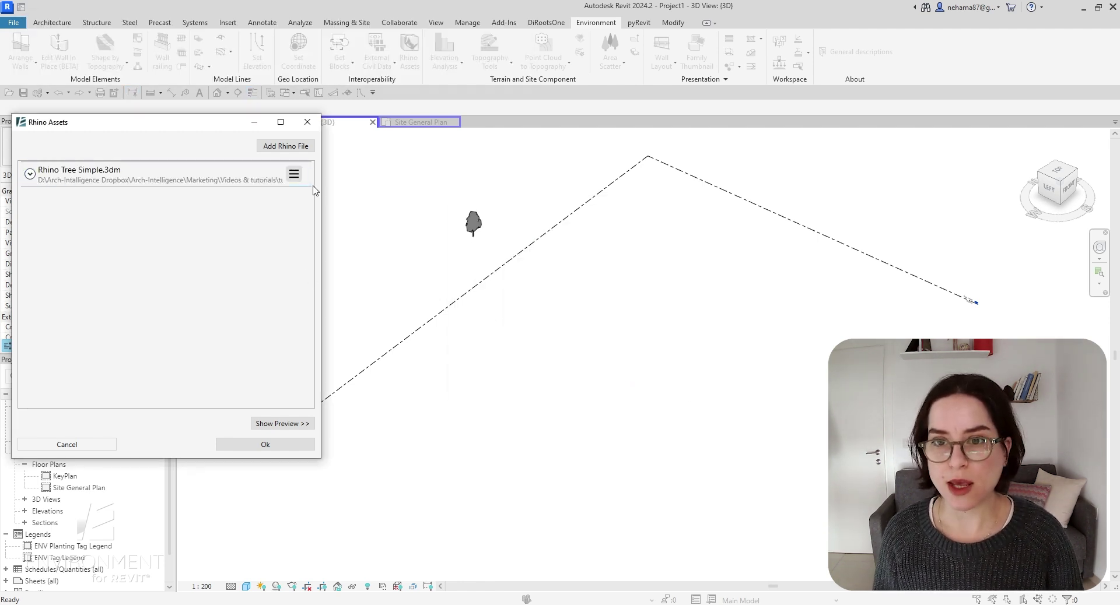
Show the preview of the added Rhino file and expand its TREES layer to select the Tree_1 block
click(277, 424)
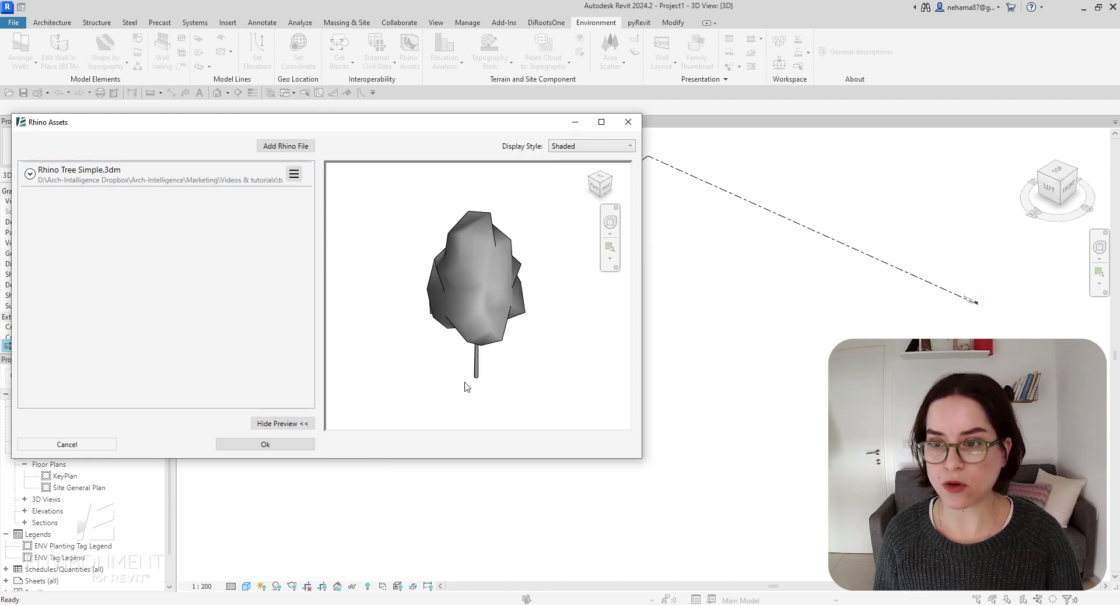
click(30, 173)
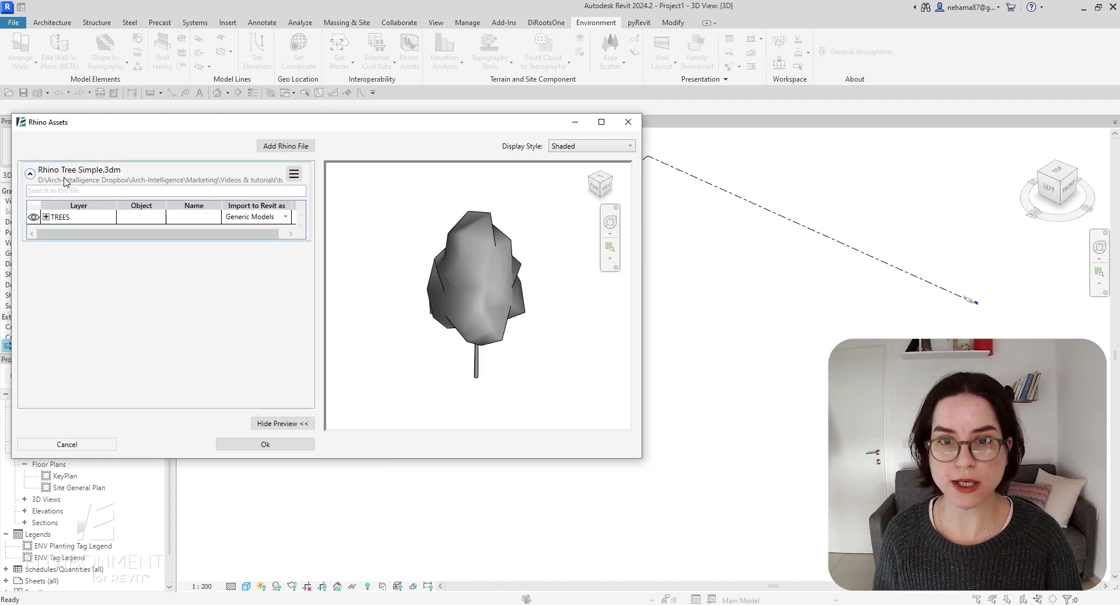
click(46, 217)
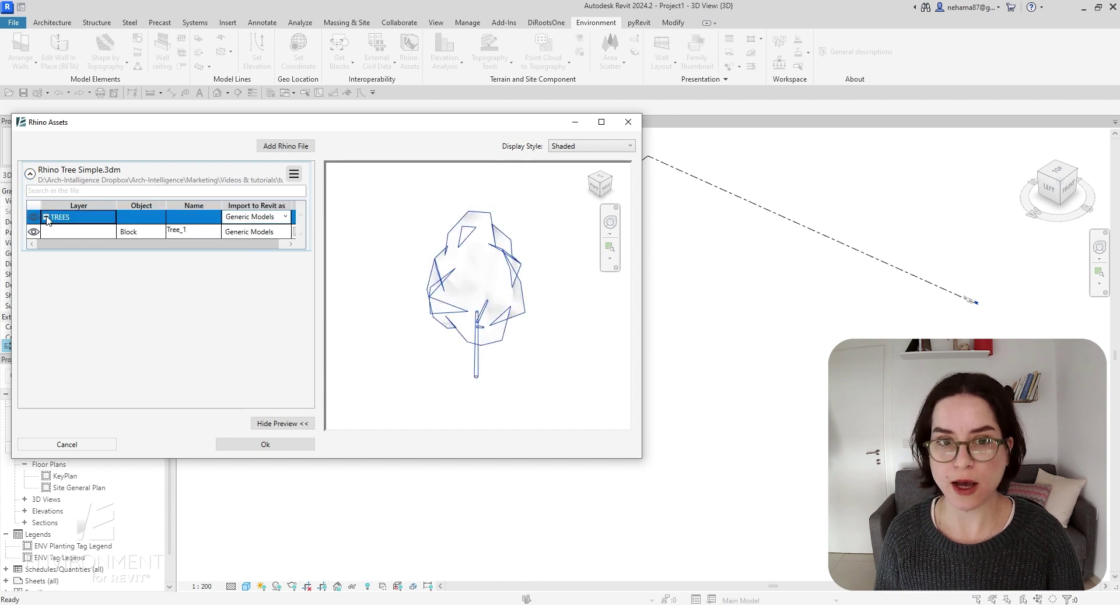
click(81, 234)
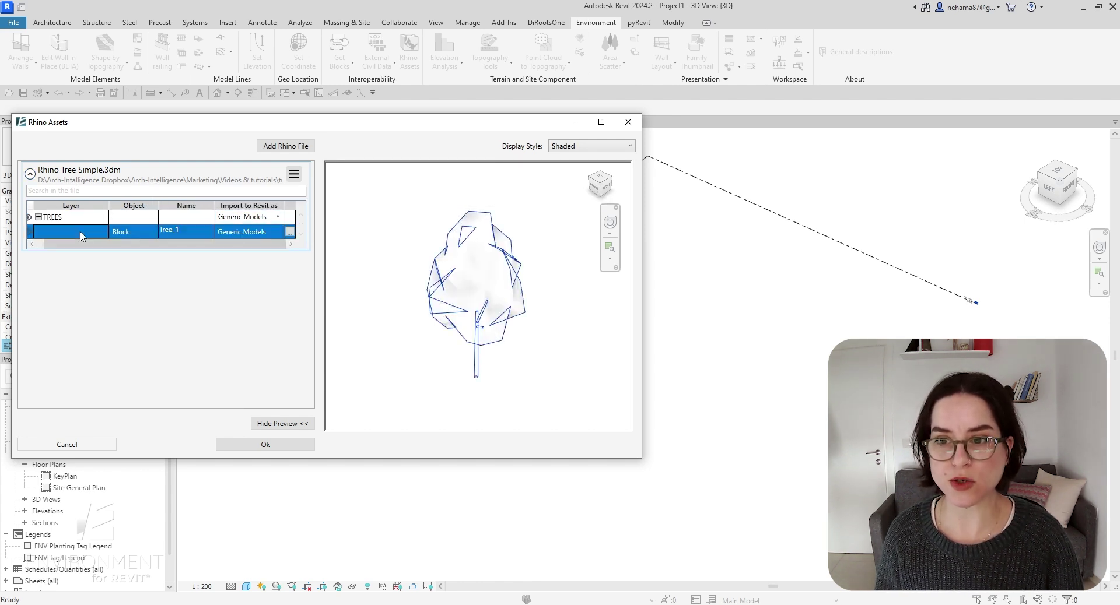
Set the Tree_1 block to be replaced with a Revit family and name the new family Rhino Tree 01
click(289, 232)
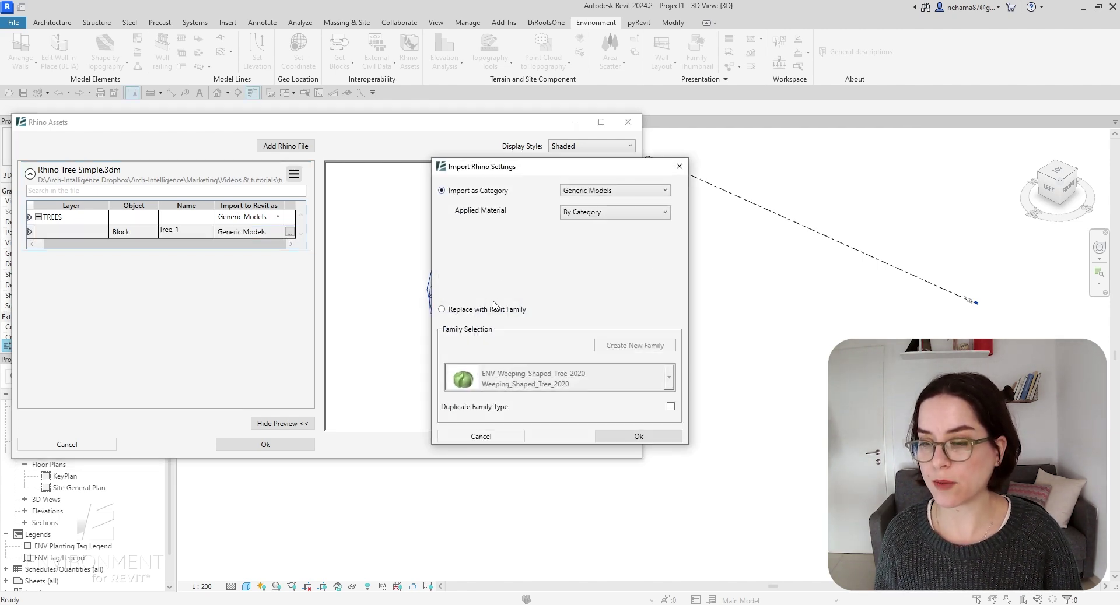
click(441, 310)
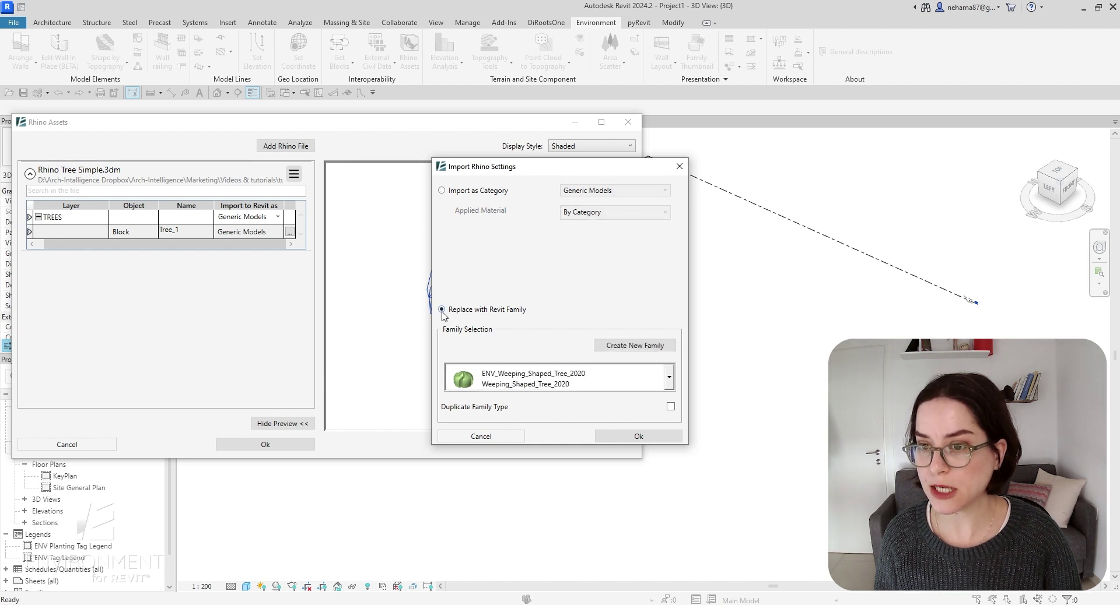
click(646, 348)
drag(554, 222, 714, 230)
click(736, 258)
text(Rhino Tr)
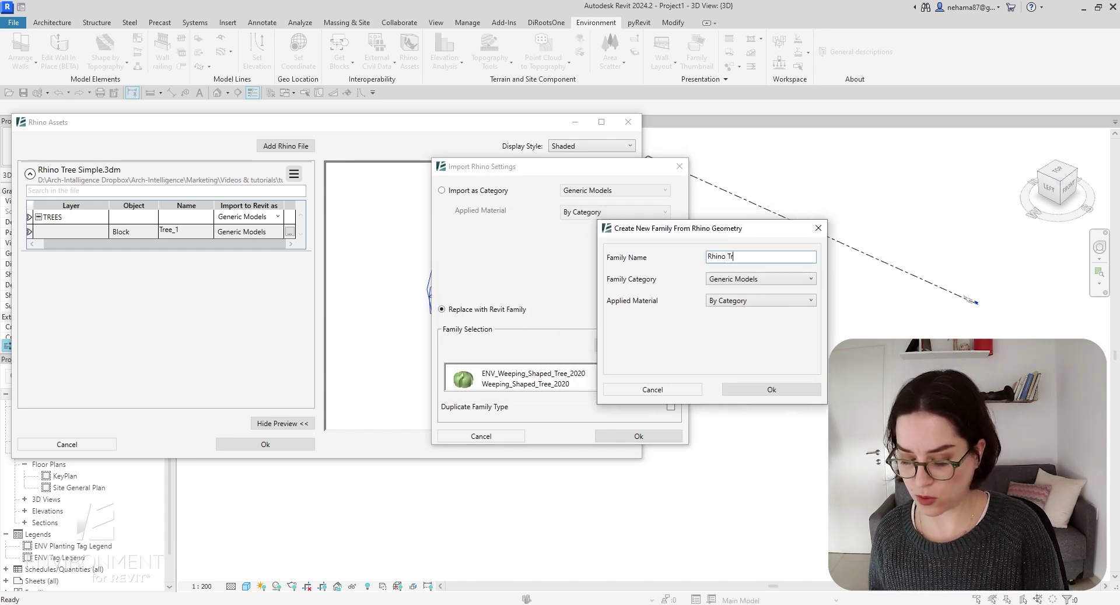
text(ee 01)
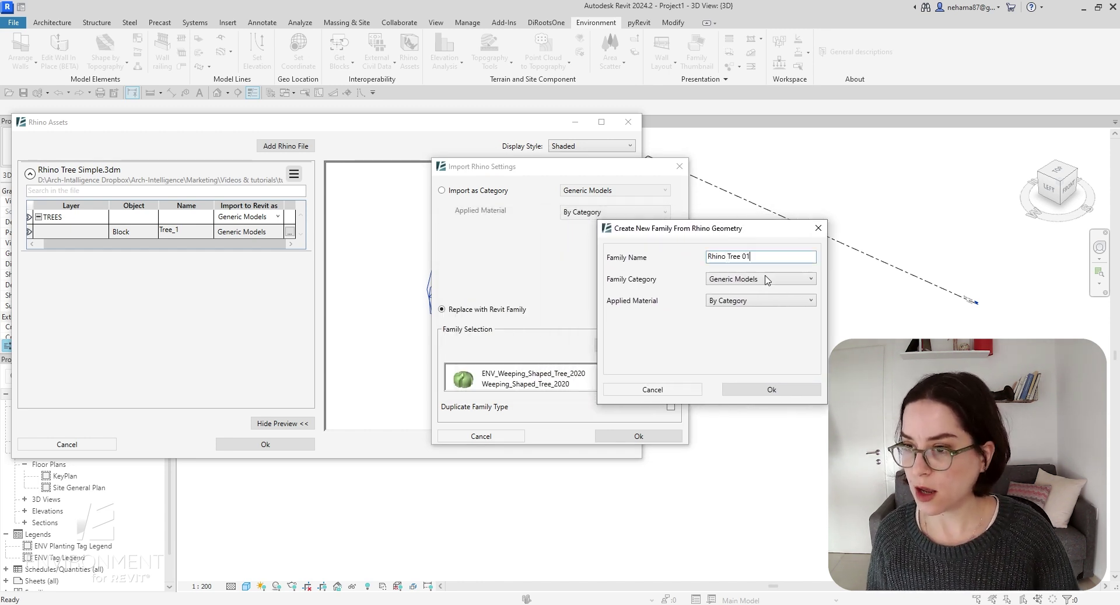
Create the family in the Planting category with By Category material and import the tree into the project
click(769, 279)
drag(813, 402, 821, 366)
click(749, 408)
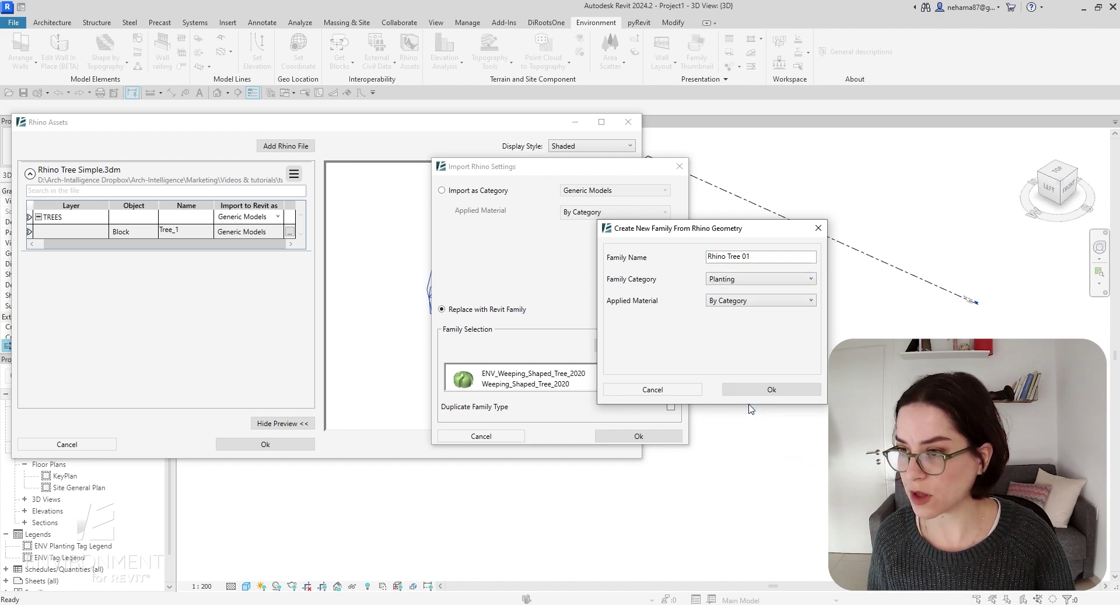
click(736, 302)
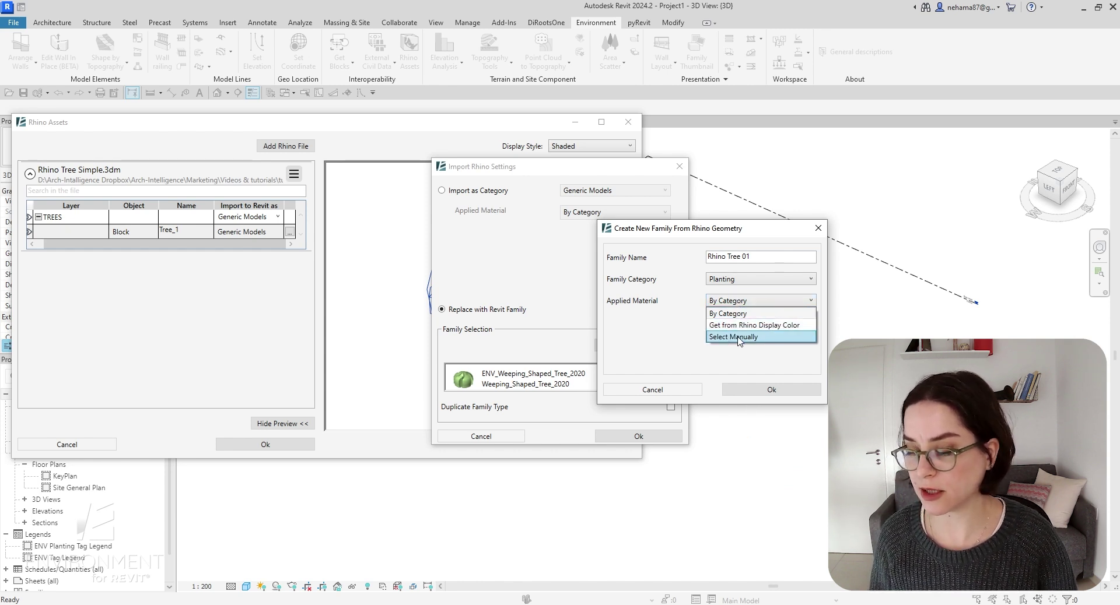
click(743, 318)
click(774, 391)
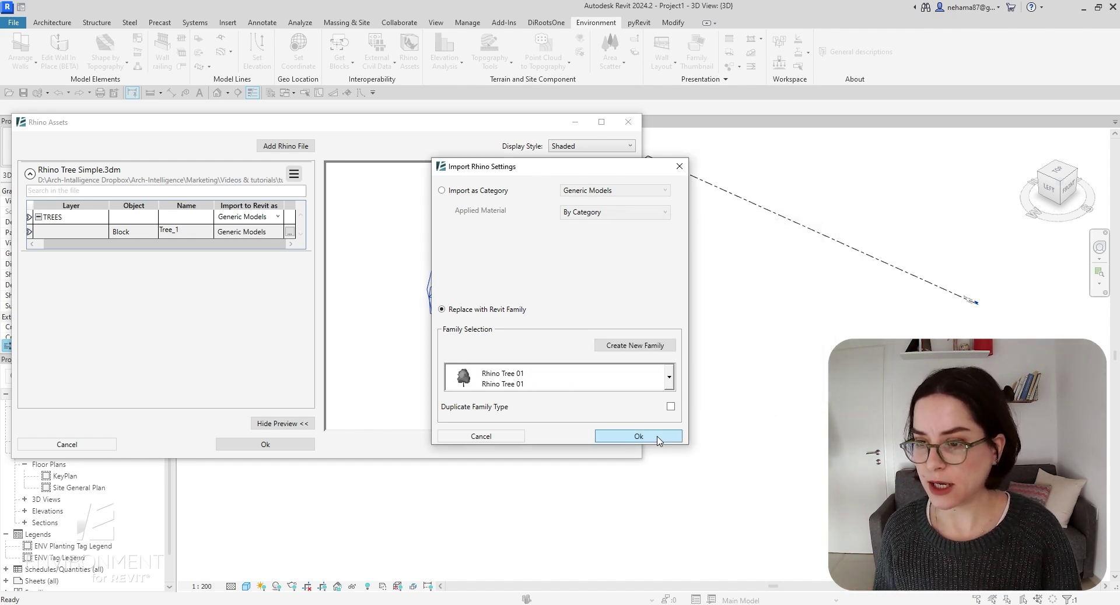
click(637, 436)
click(273, 446)
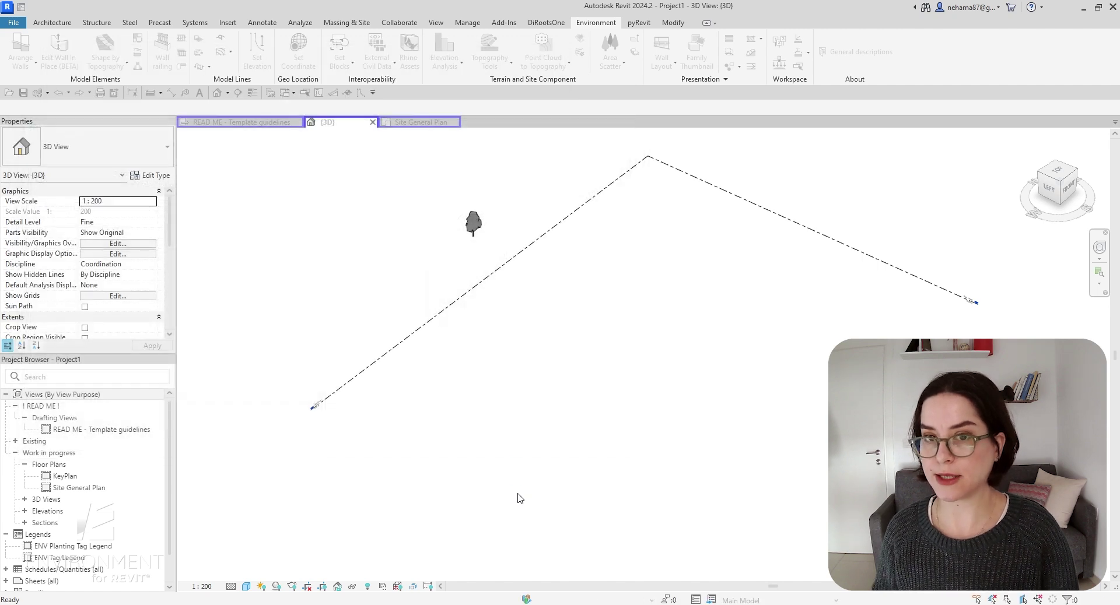
Ungroup the imported tree's model group in the 3D view
click(471, 223)
scroll(471, 224, up, 5)
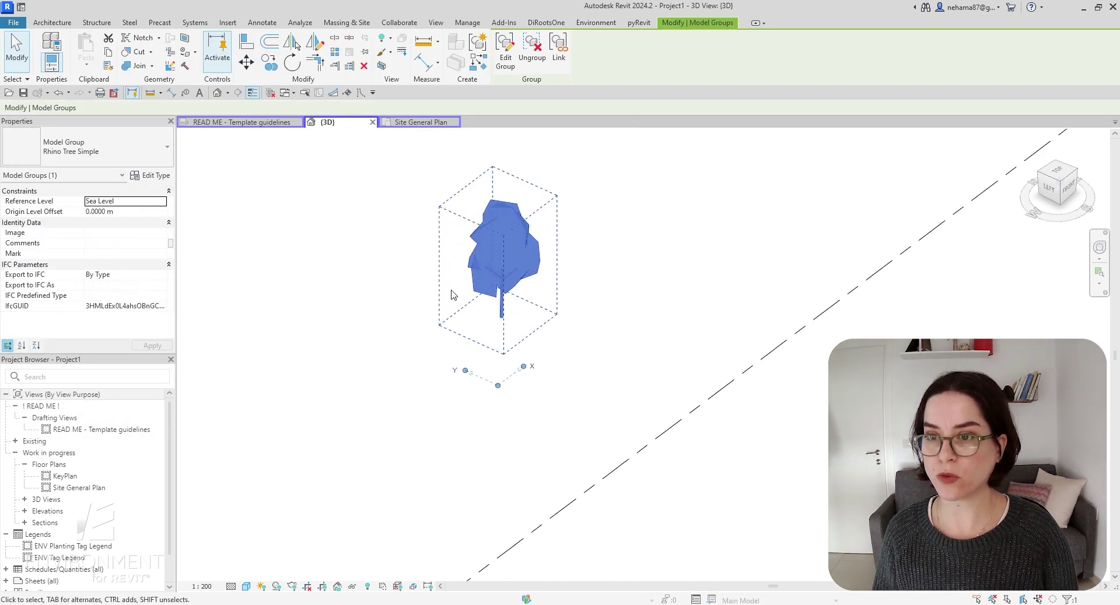
scroll(443, 295, up, 1)
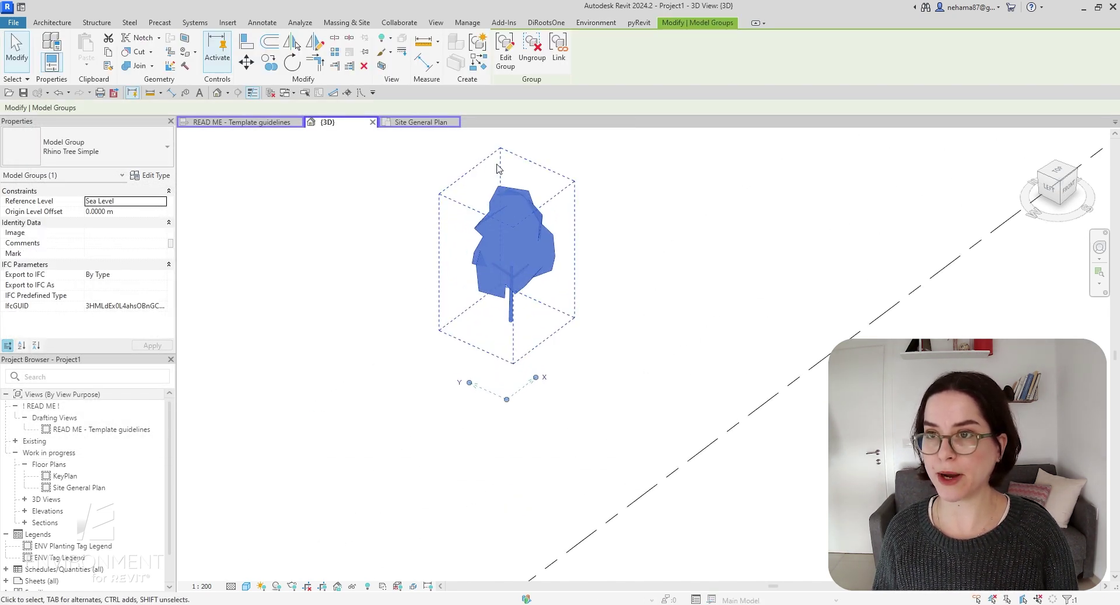
click(532, 47)
Set the Height type parameter of the ungrouped tree family to 15 m
shift+middle_drag(480, 292, 601, 461)
click(608, 472)
scroll(607, 385, up, 3)
click(607, 373)
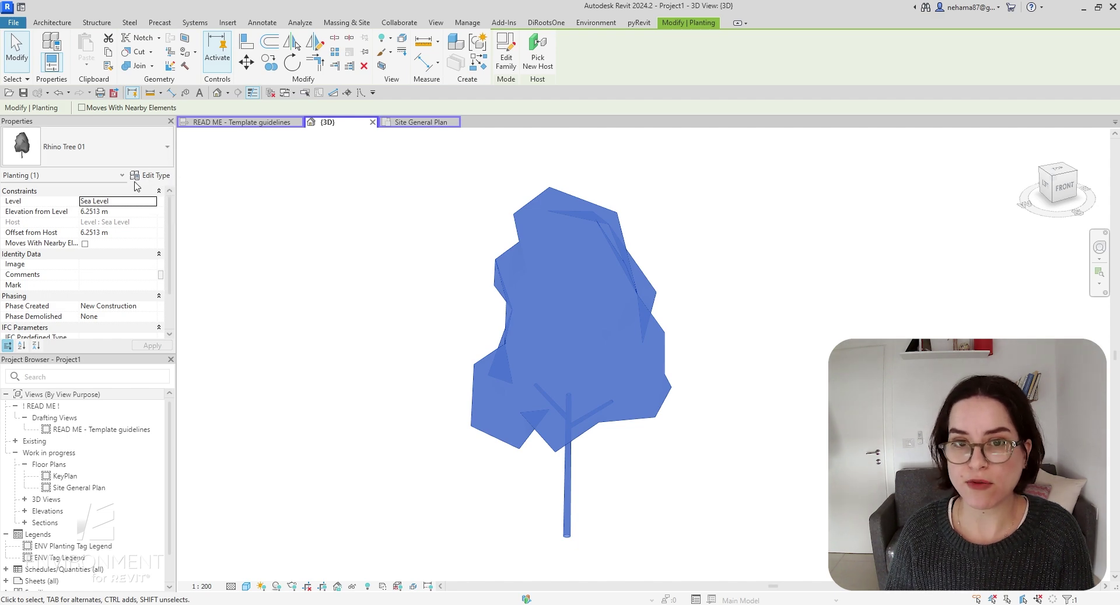
click(165, 174)
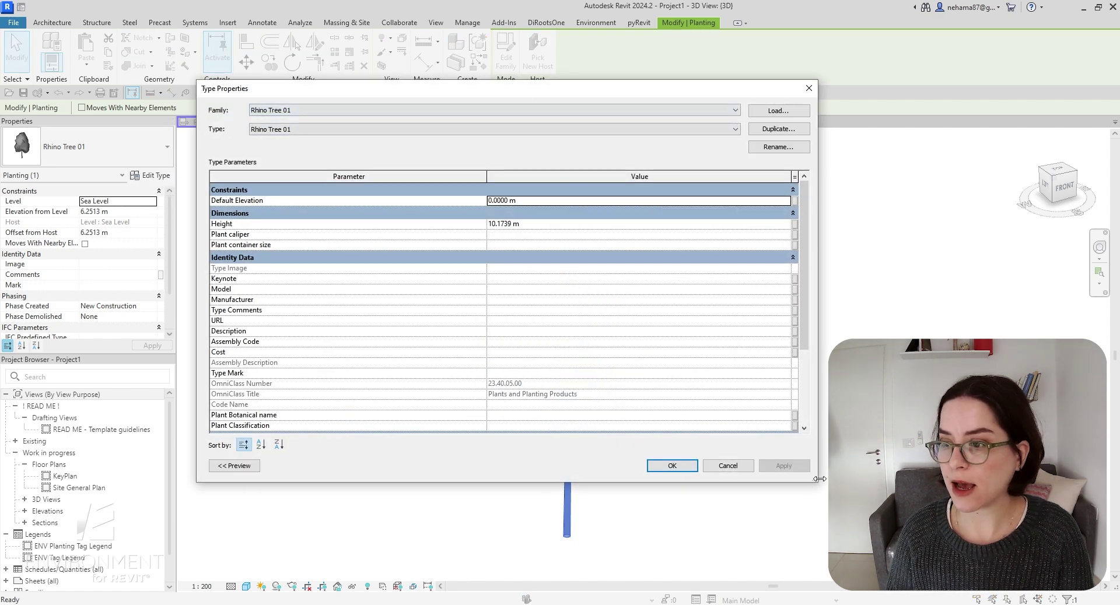
drag(818, 483, 551, 455)
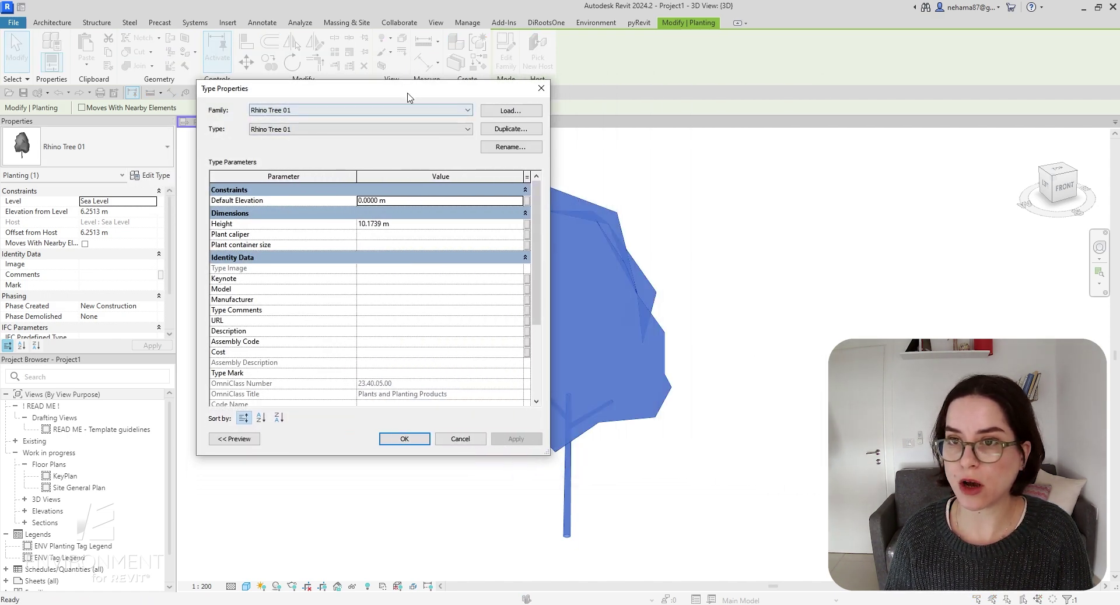
drag(408, 101, 899, 83)
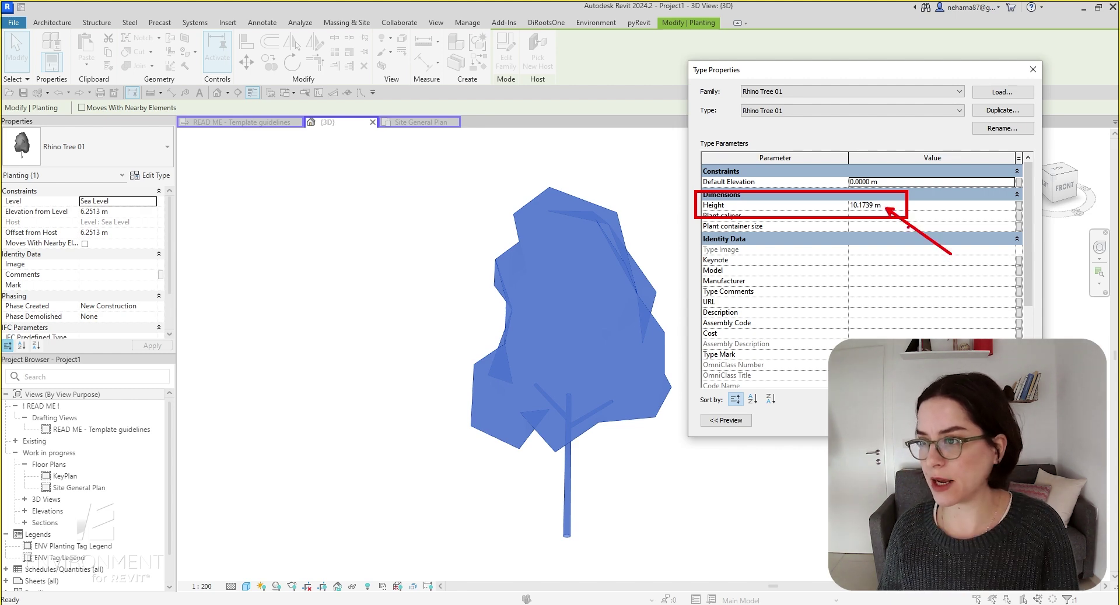
click(890, 207)
text(15)
key(Return)
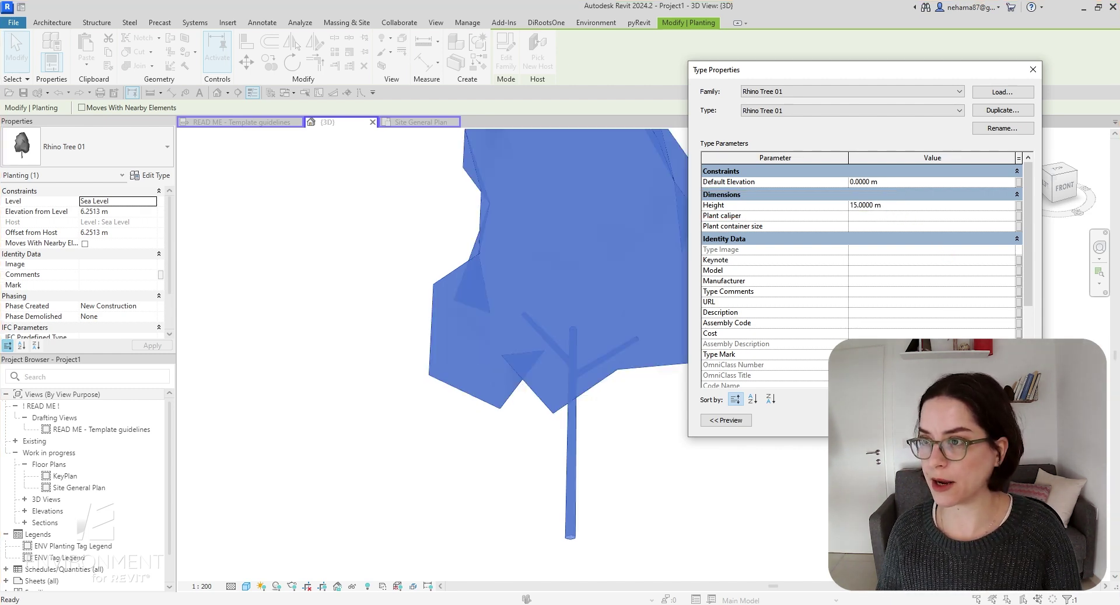
key(Return)
Open the tree's family for editing, select its nested tree geometry and bring up the Back elevation
scroll(517, 380, down, 5)
shift+middle_drag(518, 379, 511, 145)
click(506, 50)
click(694, 338)
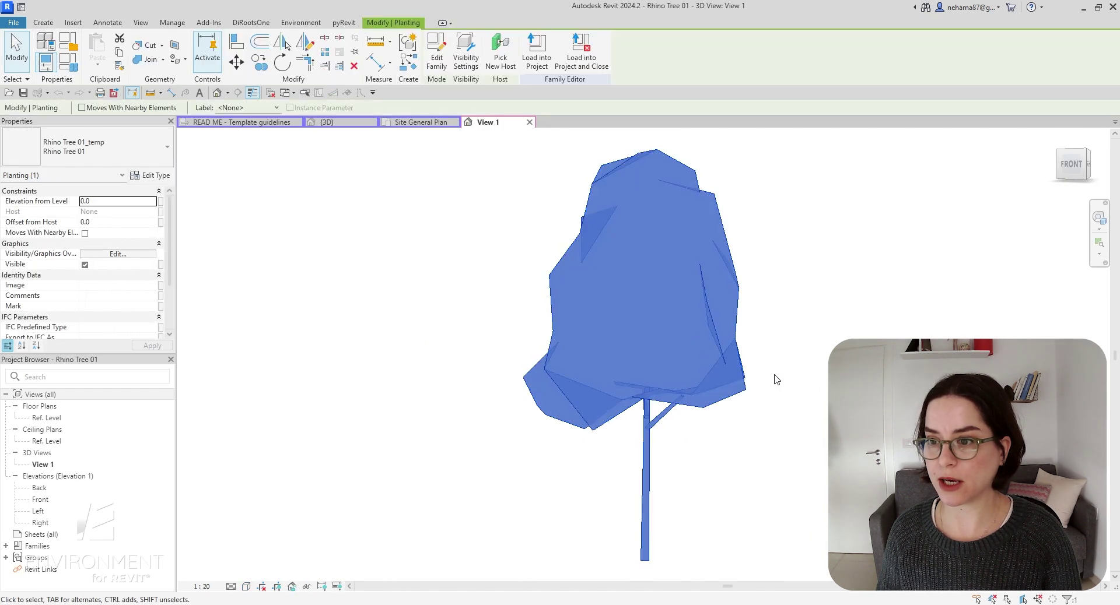
scroll(765, 342, down, 2)
double_click(74, 487)
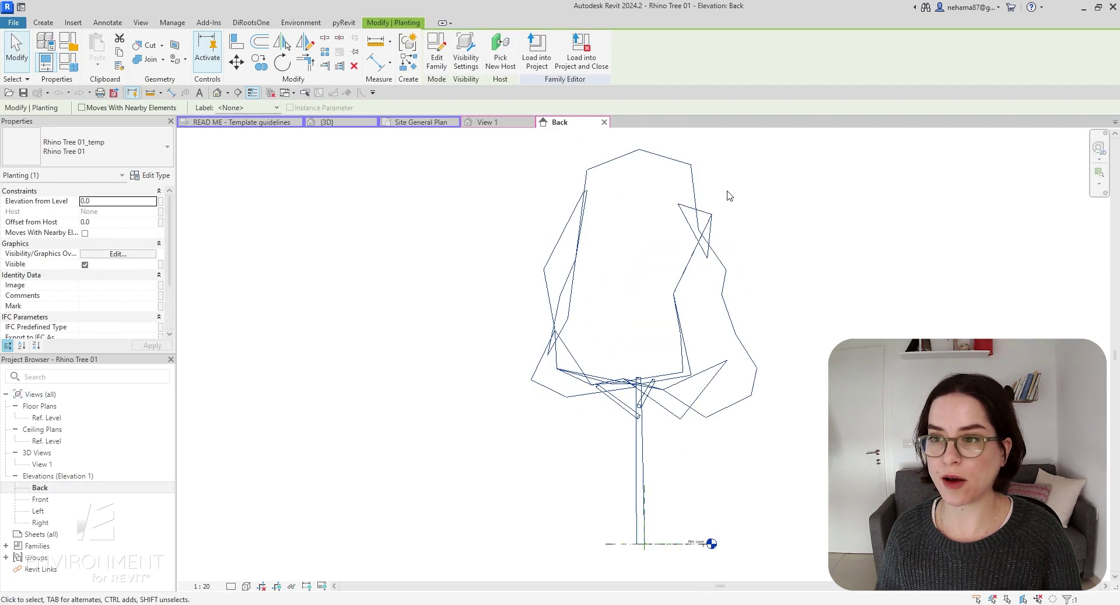
Load the tree family from the family editor back into the project
click(537, 57)
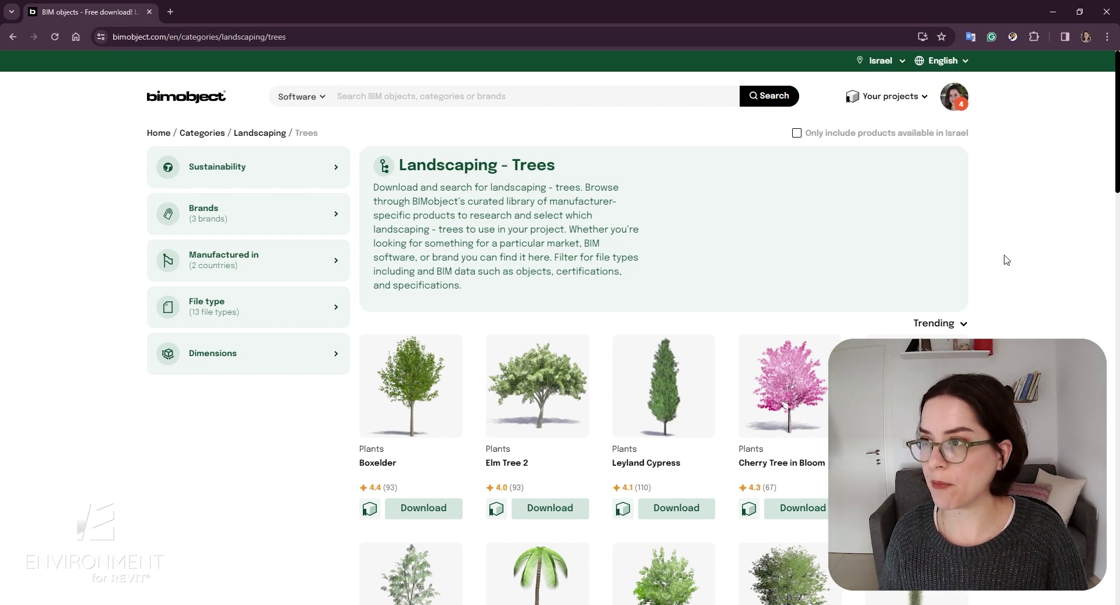
Switch to the browser and look through the tree models in BIMobject's Landscaping - Trees category
scroll(1012, 254, down, 13)
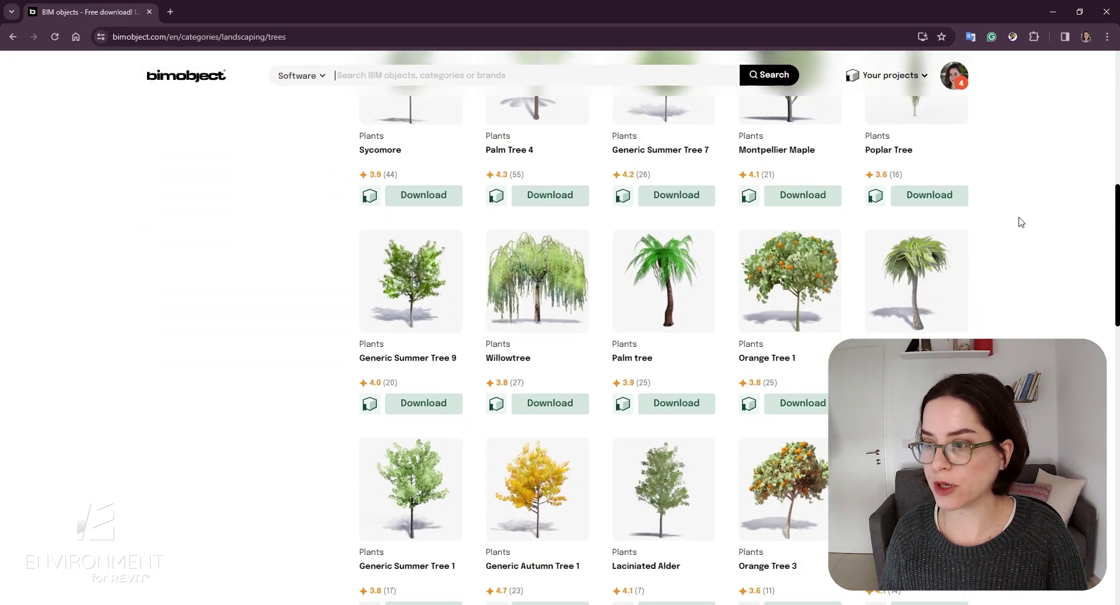
scroll(1021, 222, down, 11)
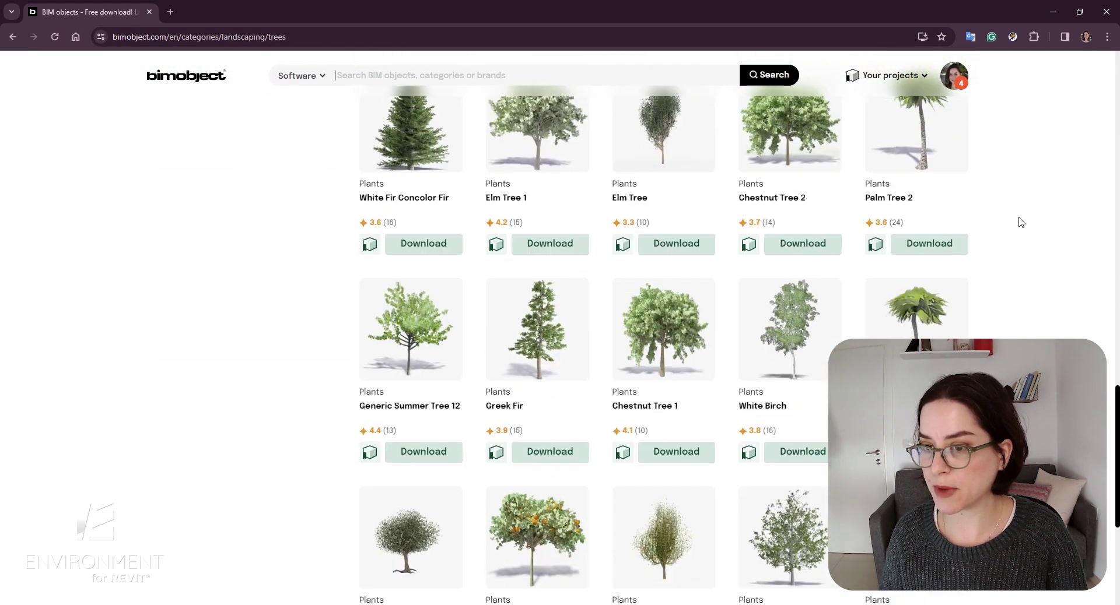
scroll(1019, 221, down, 2)
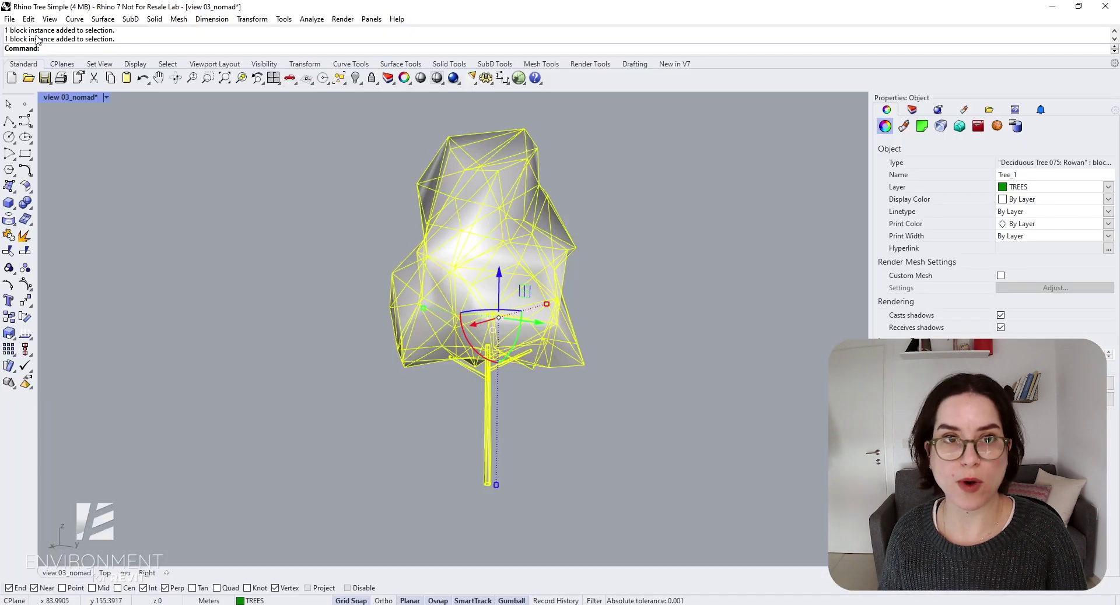
Switch to Rhino and open the Elm_Tree_2 file, continuing without its missing image files
click(10, 19)
click(23, 44)
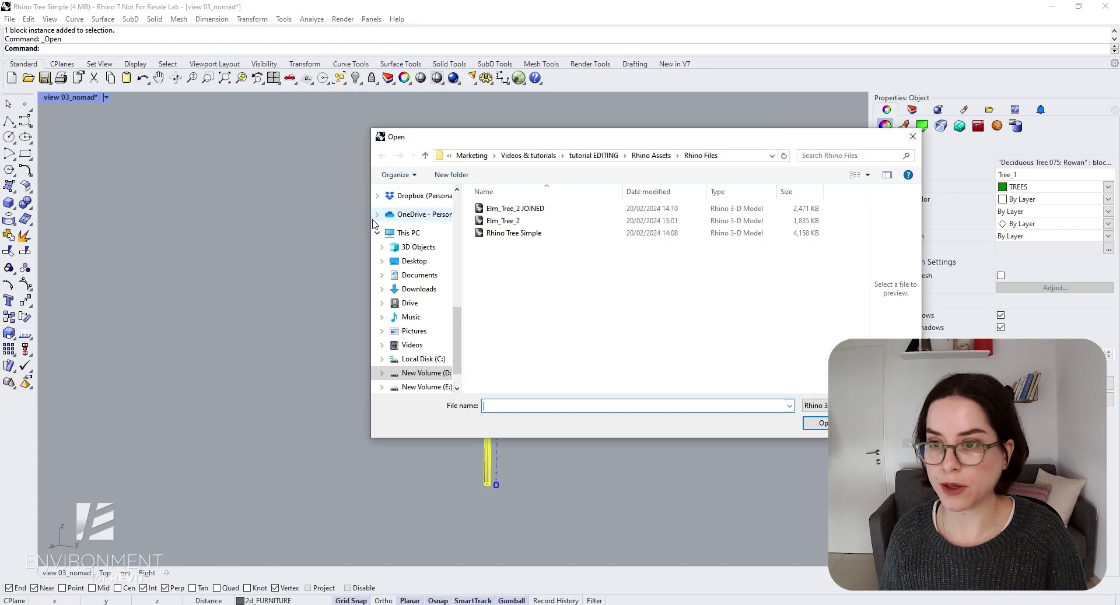
click(513, 221)
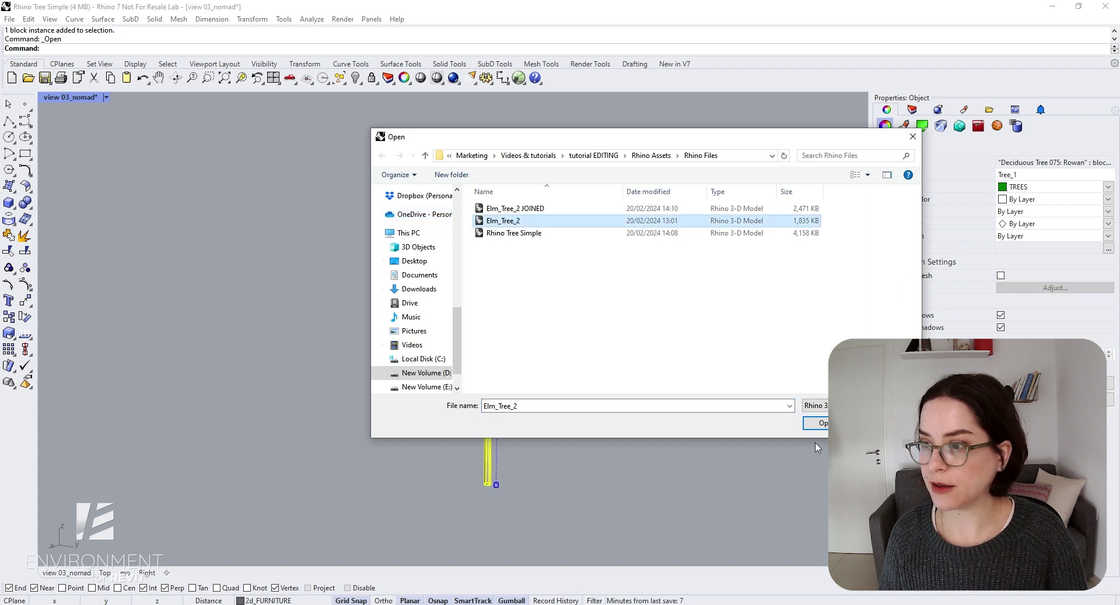
double_click(513, 221)
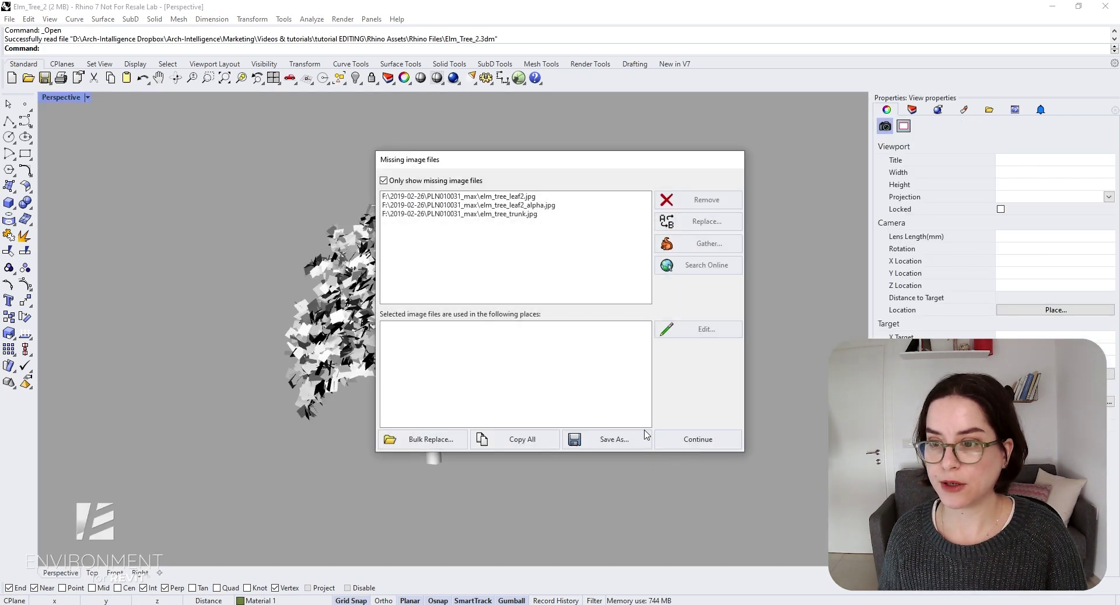
click(696, 439)
scroll(583, 408, up, 3)
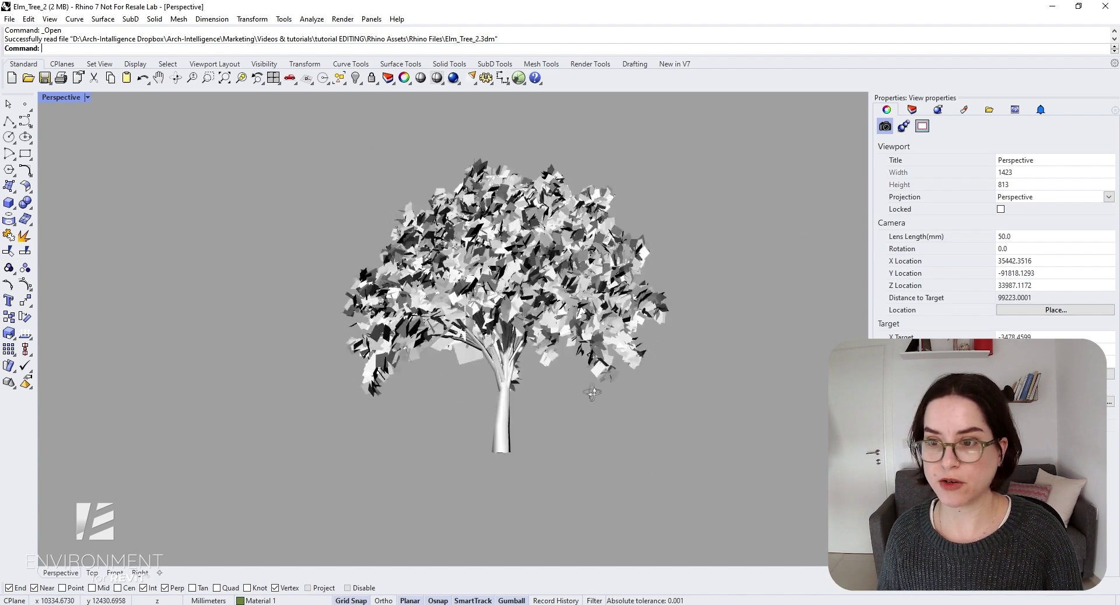
Set the Perspective viewport's display mode to Shaded
click(62, 98)
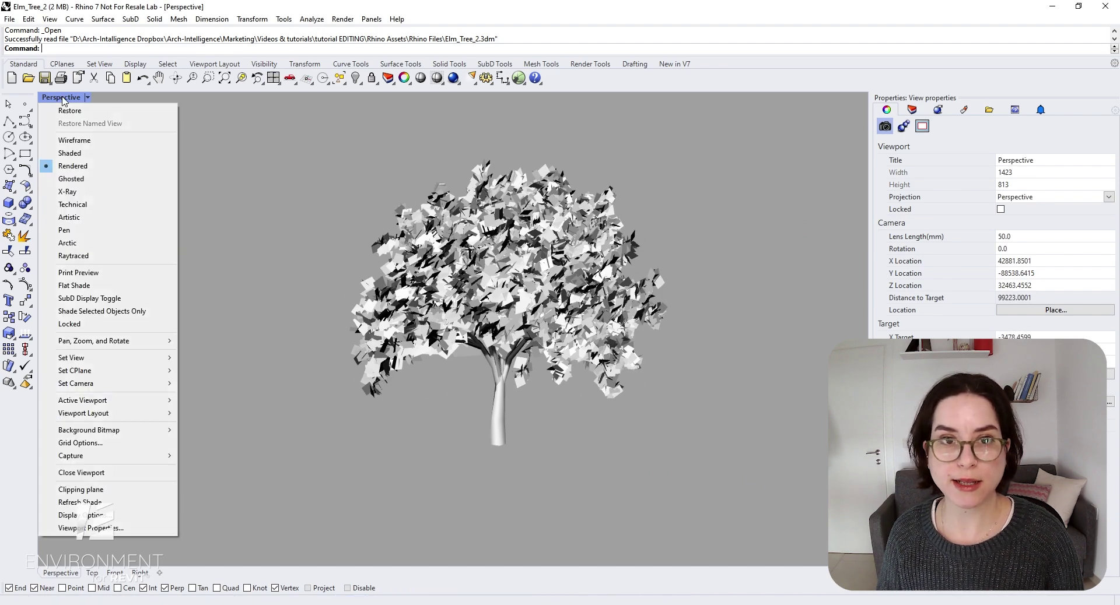
click(96, 154)
scroll(534, 352, up, 3)
scroll(594, 327, down, 4)
Select the elm tree and examine its object properties and the Material 1 and Material 2 layers
click(609, 268)
scroll(639, 265, up, 2)
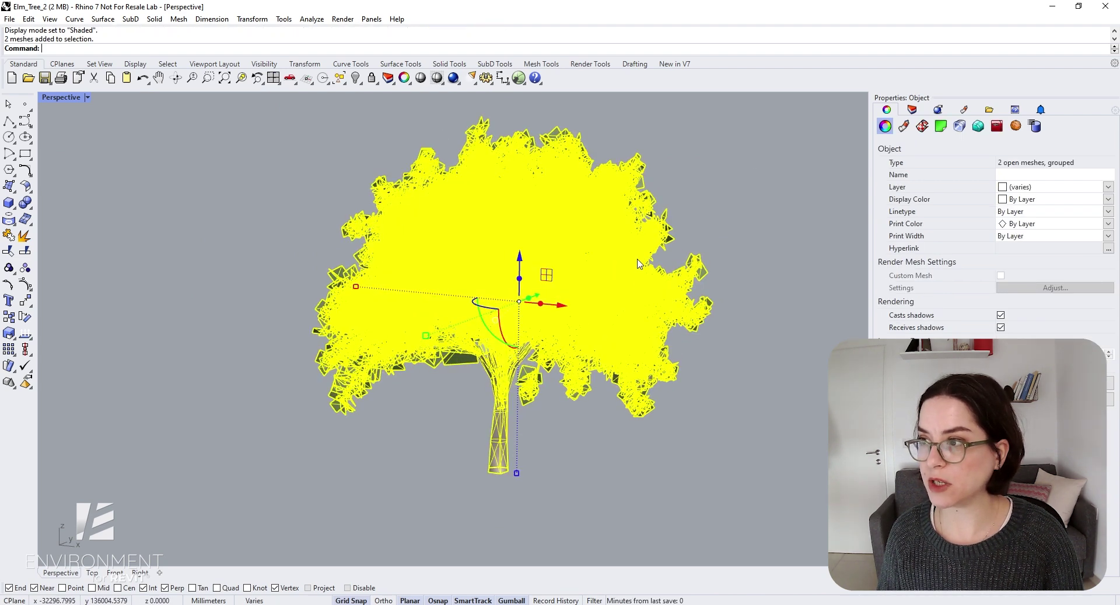
click(912, 110)
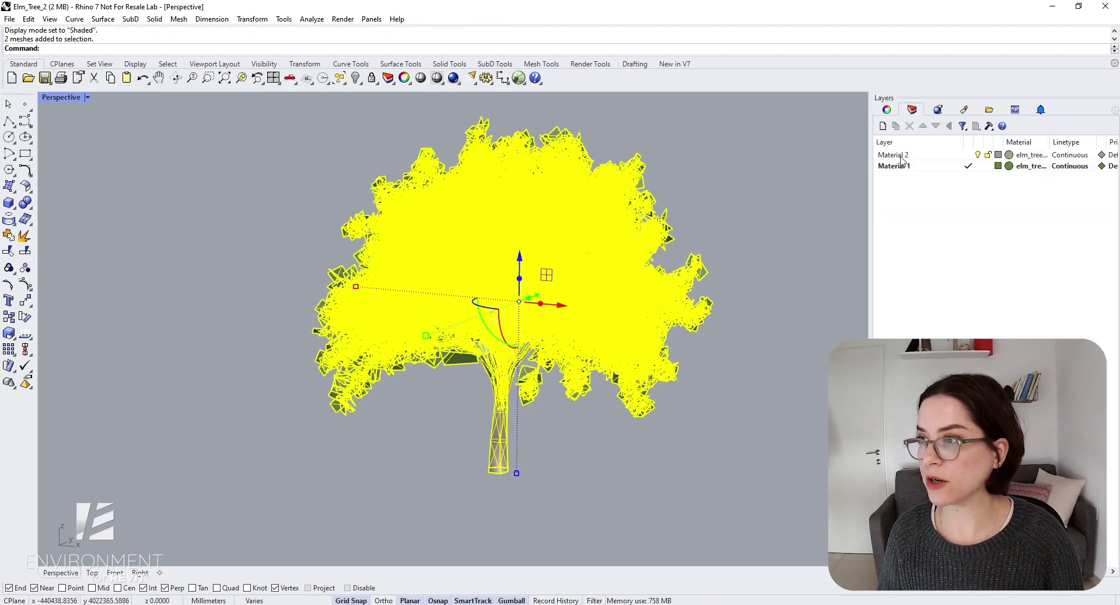
click(933, 169)
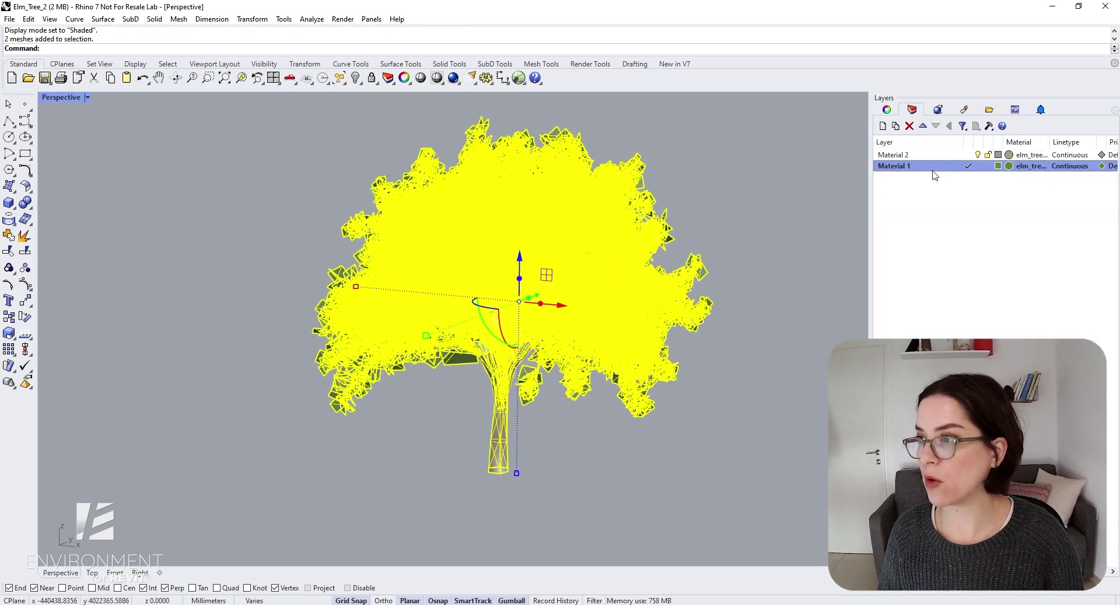
click(756, 415)
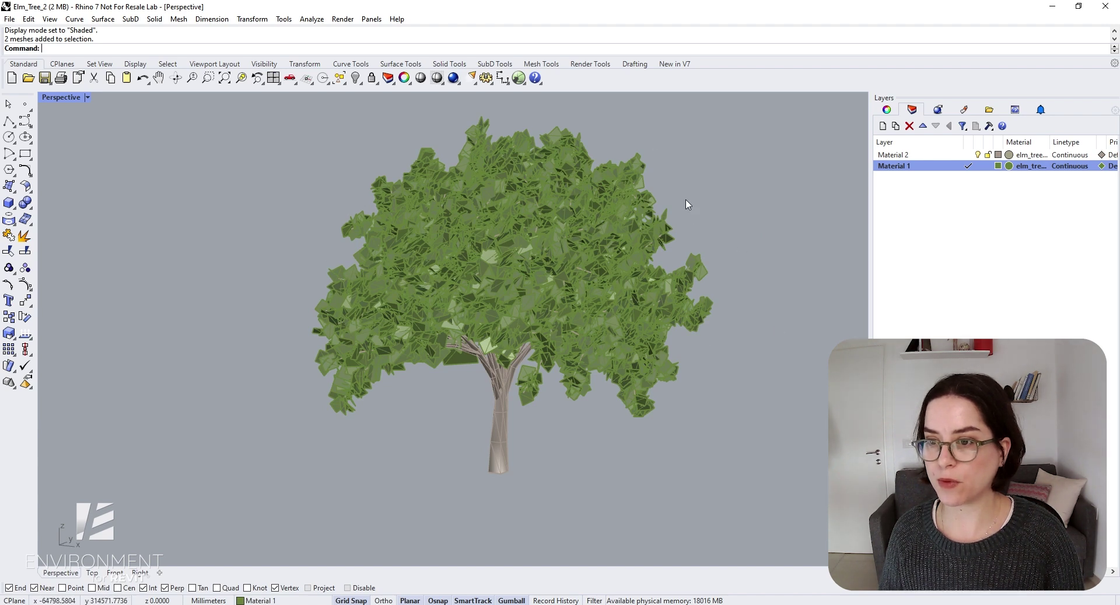
click(933, 156)
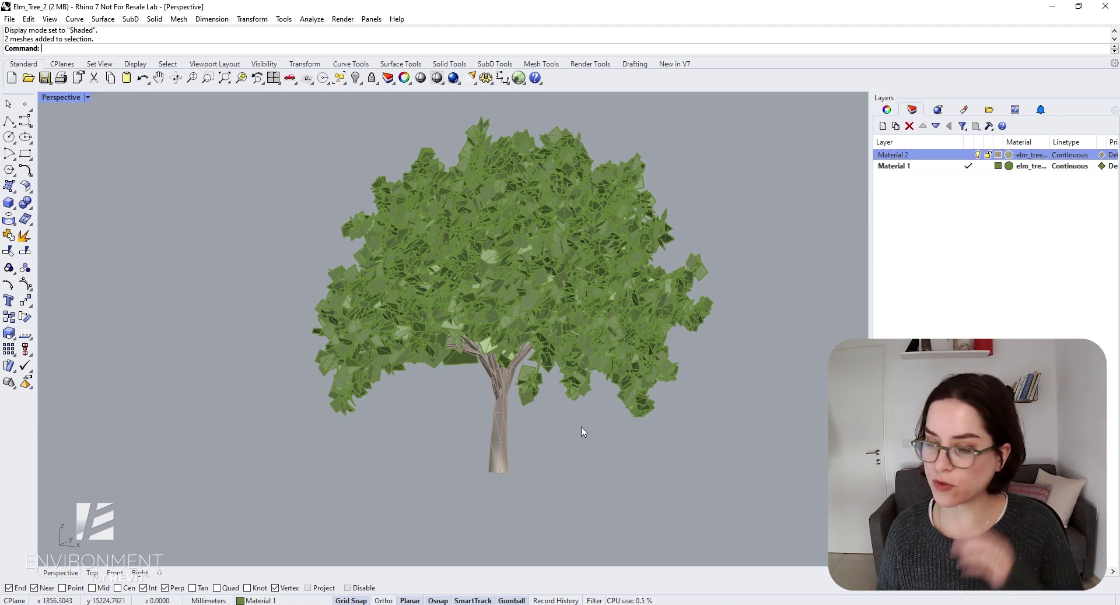
click(564, 281)
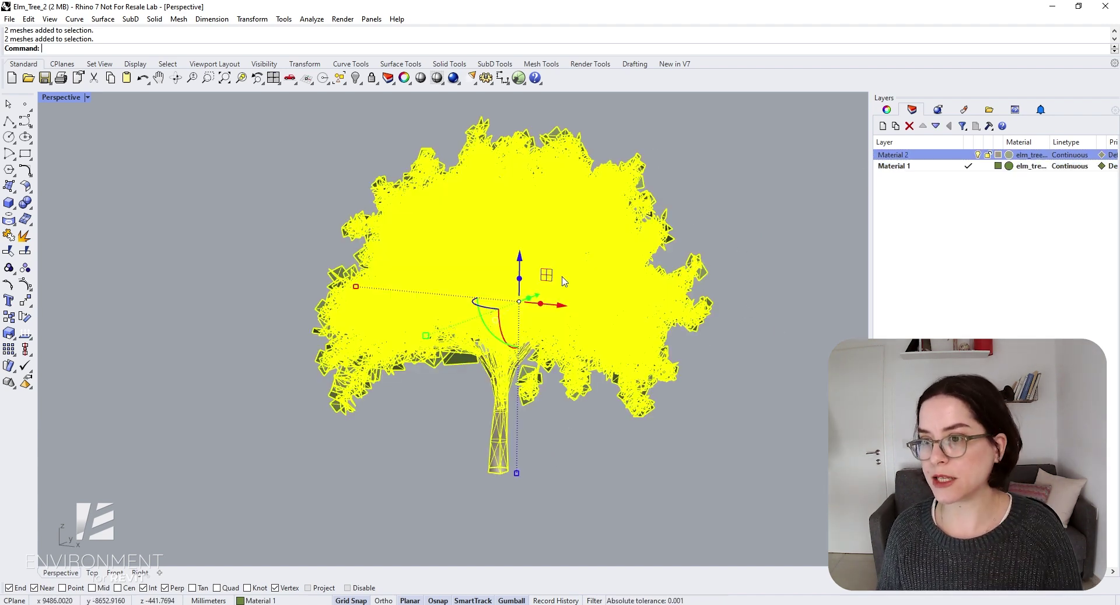
click(775, 388)
click(887, 109)
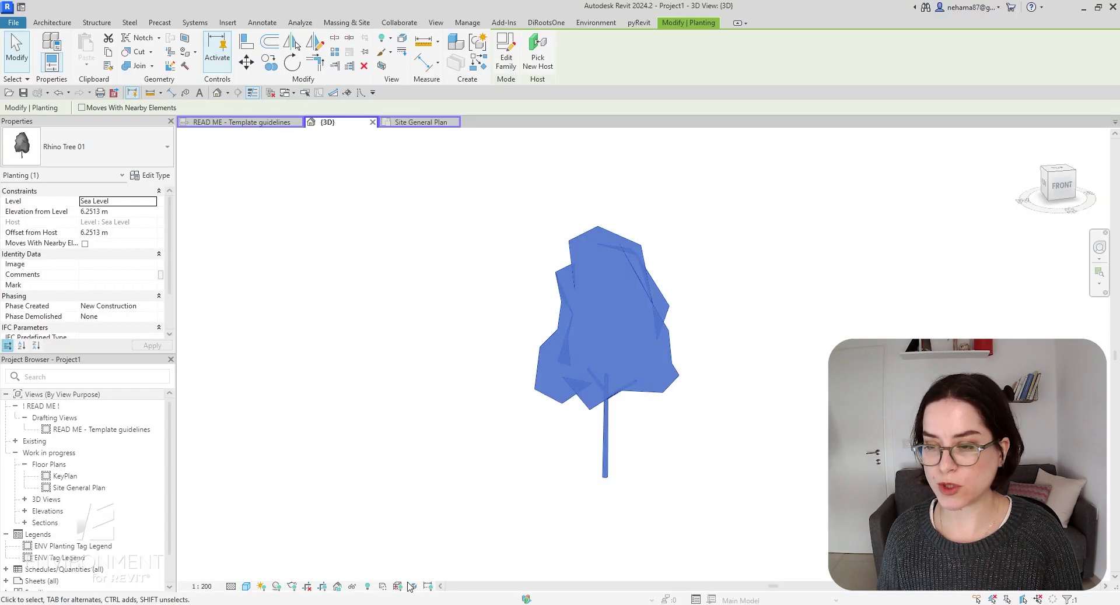
Switch to Revit and add Elm_Tree_2.3dm to Rhino Assets in Millimeters, with all layers, Project internal coordinates, Sea Level and grouped objects
click(633, 462)
scroll(729, 408, down, 2)
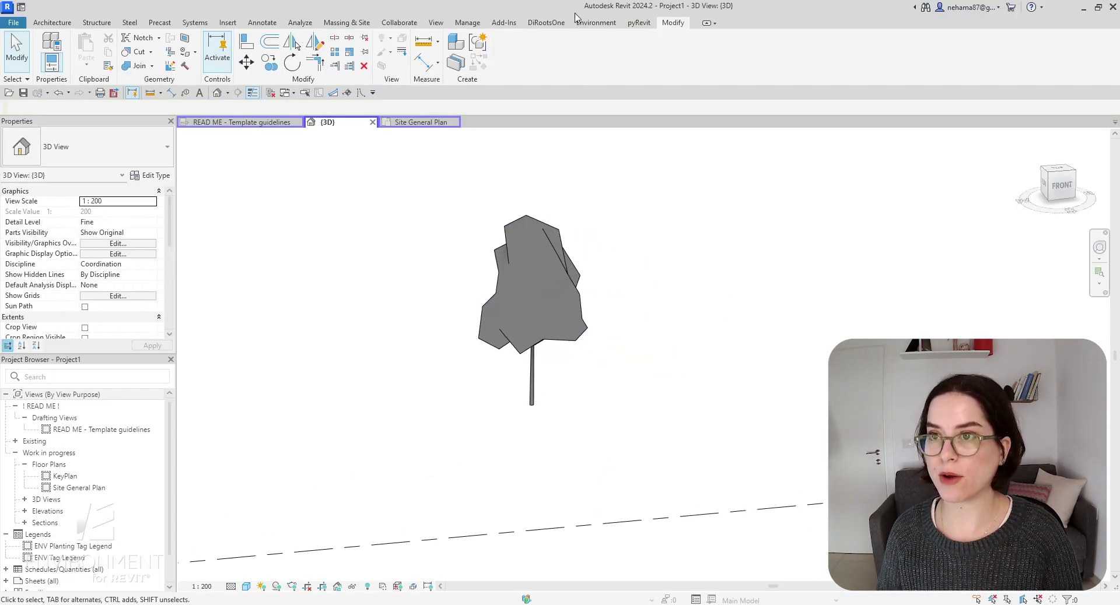
click(596, 22)
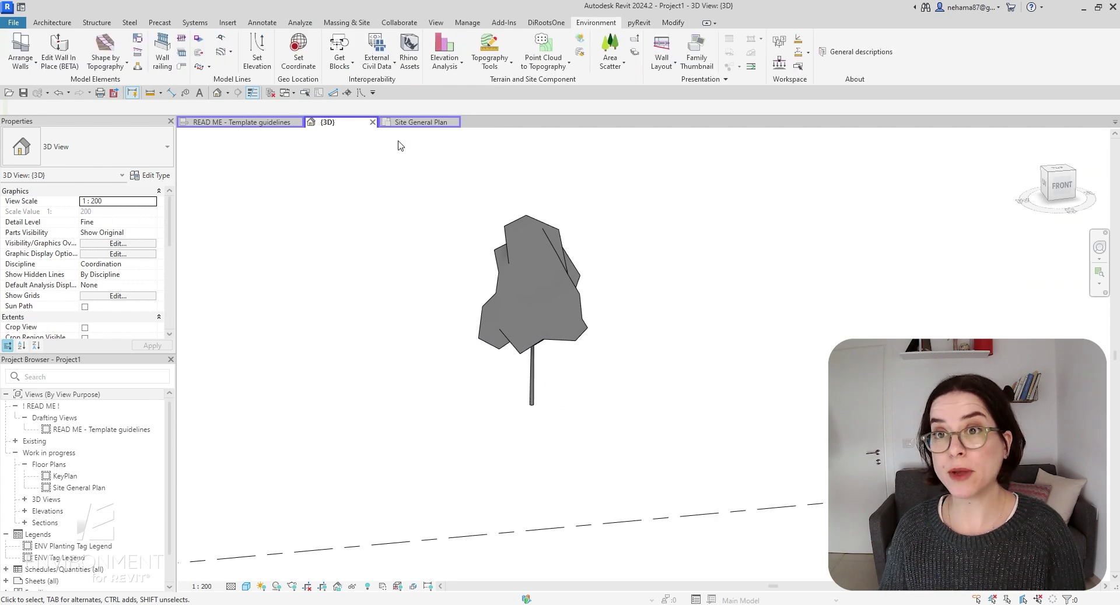
click(409, 52)
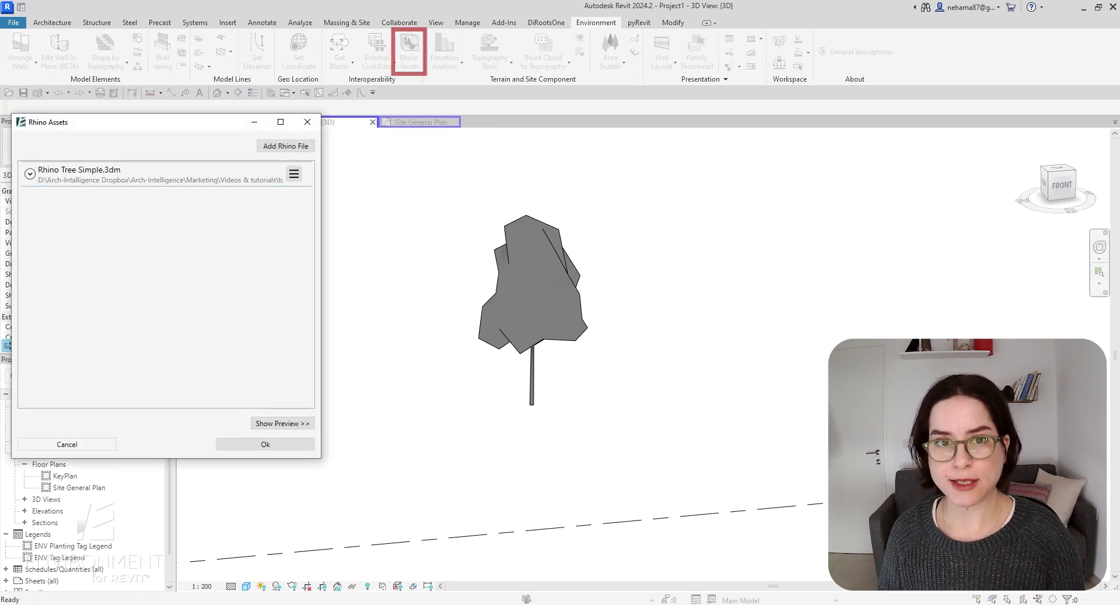
click(271, 149)
click(636, 236)
click(630, 230)
key(Return)
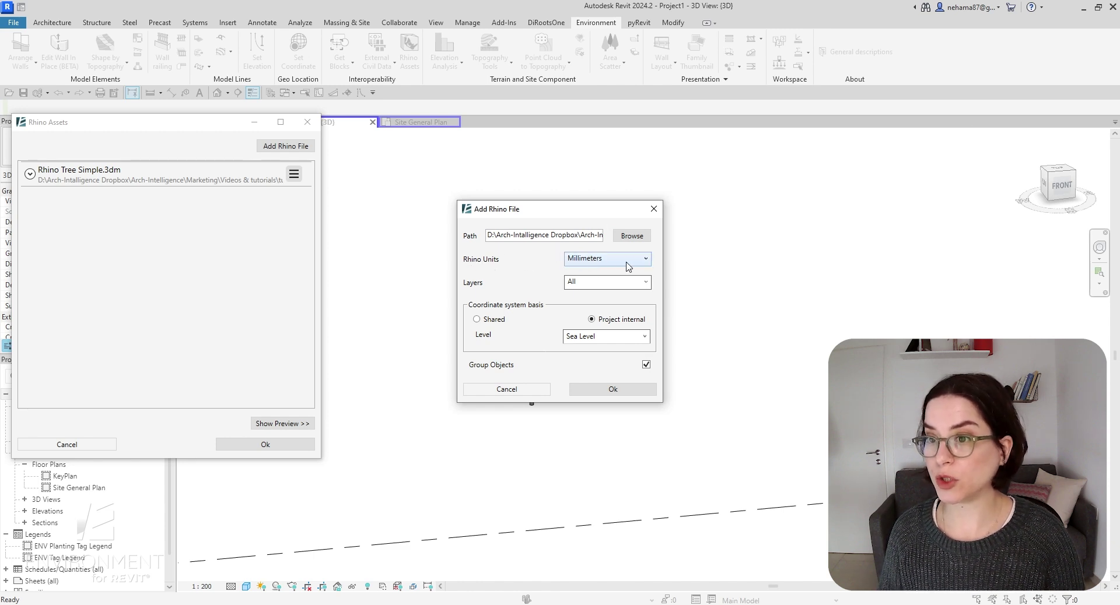
click(613, 390)
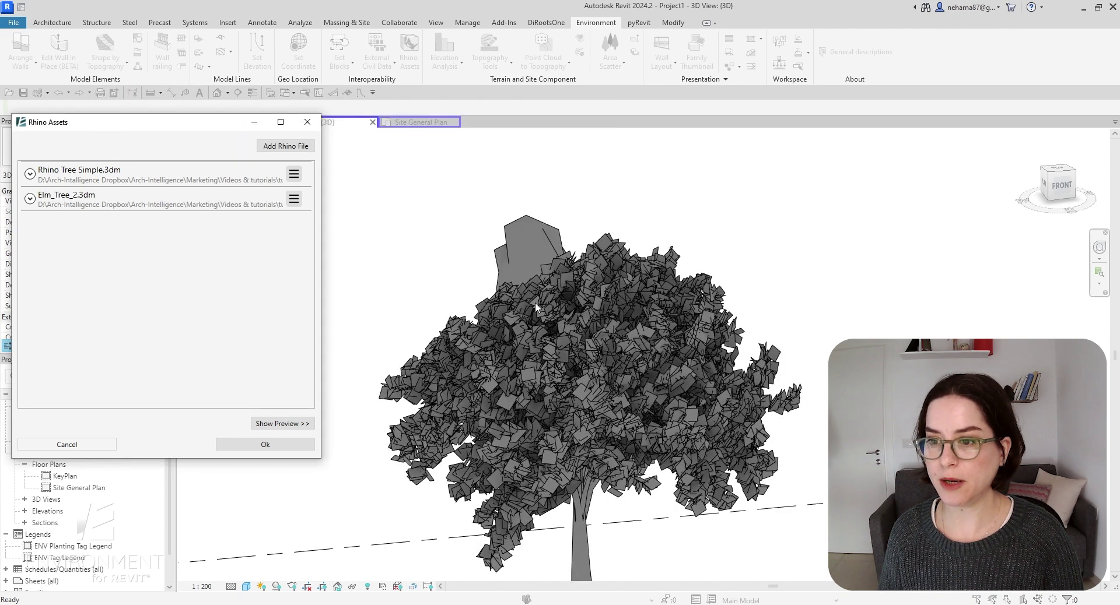
Show the Rhino Assets preview and expand Elm_Tree_2.3dm down to the meshes of Material 1 and Material 2
click(274, 424)
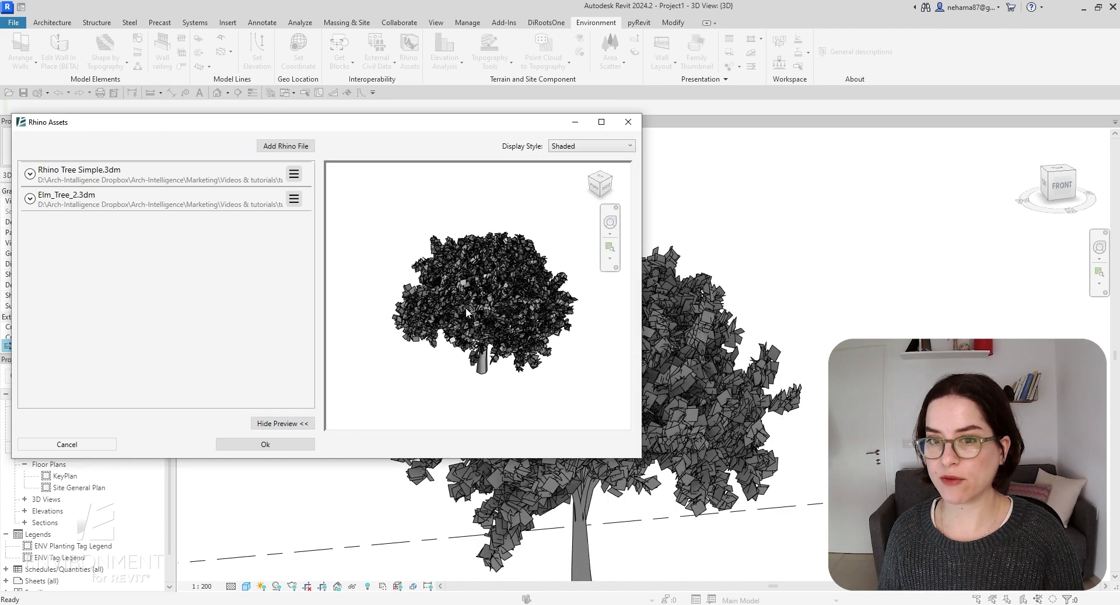
click(29, 199)
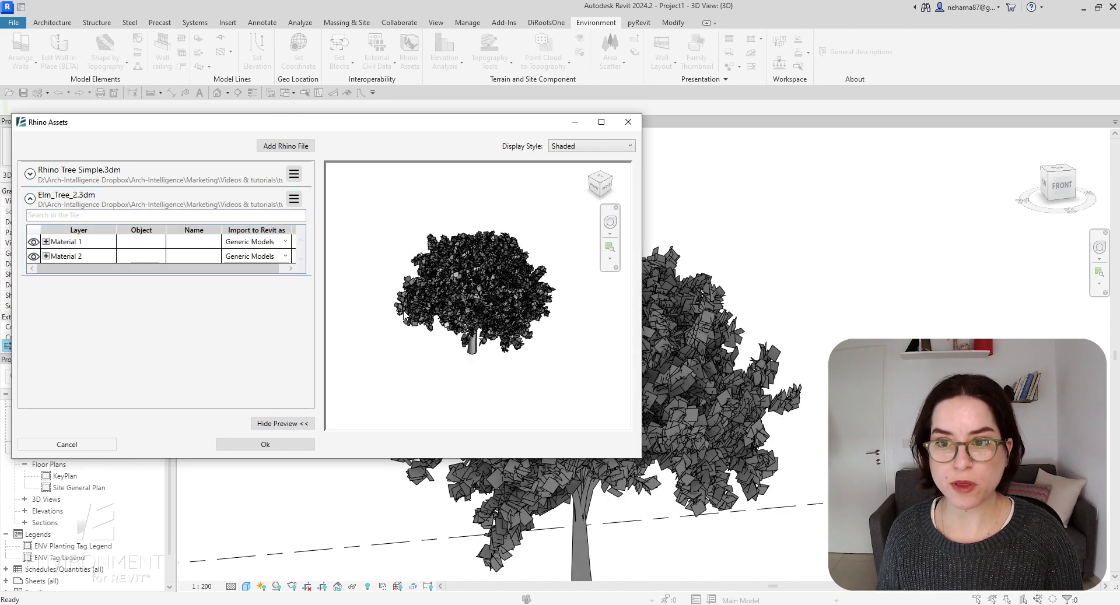
click(38, 242)
click(46, 270)
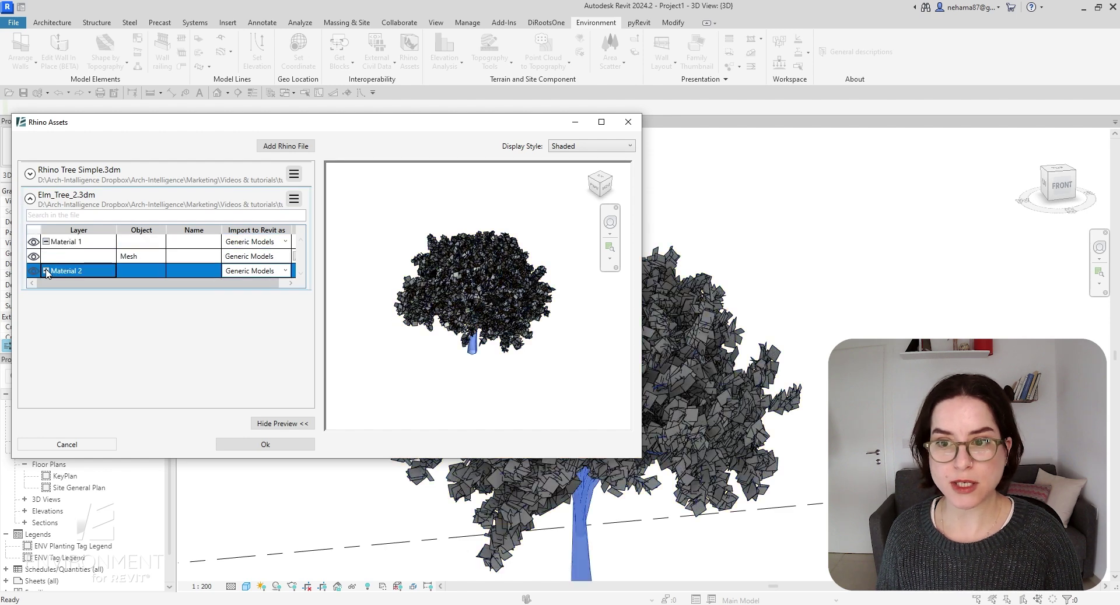
Highlight the Material 1 and Material 2 meshes in turn to check which part of the tree each one represents
click(145, 258)
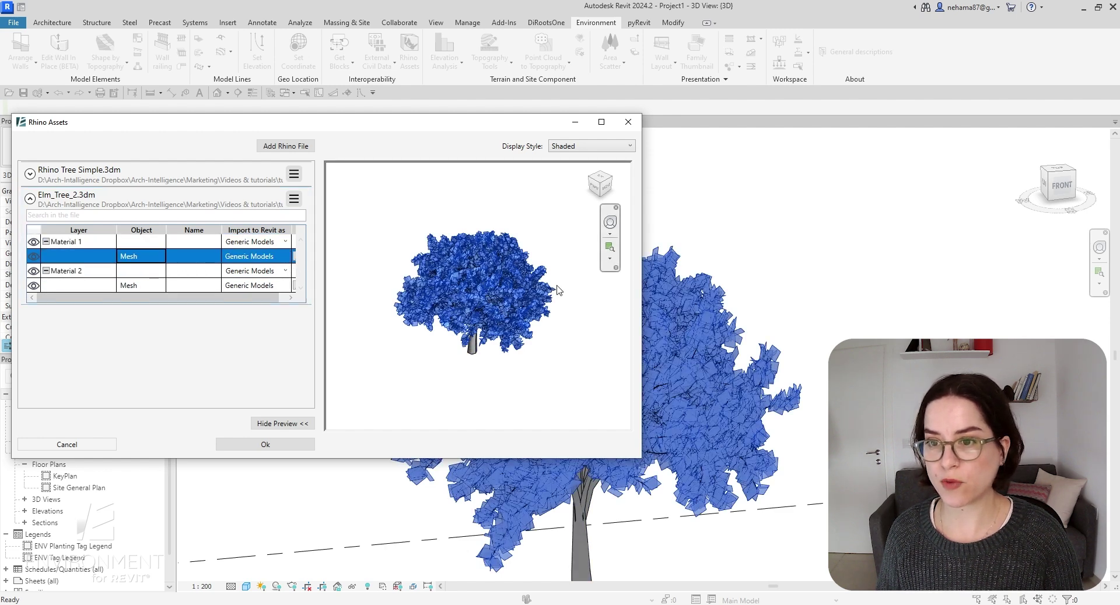
click(186, 285)
click(494, 315)
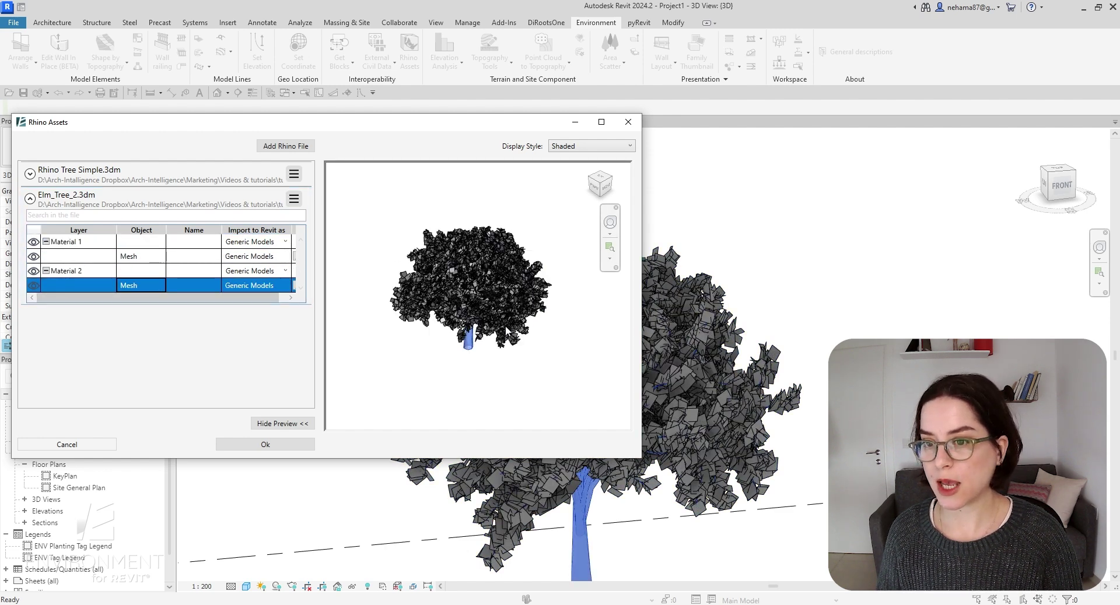
shift+middle_drag(513, 368, 567, 315)
click(146, 257)
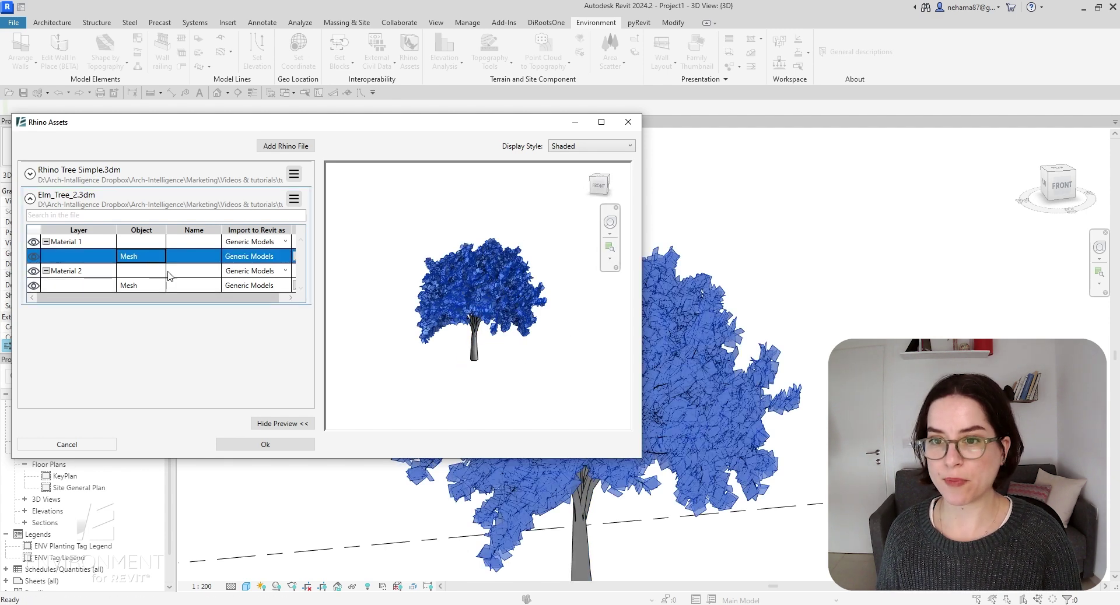
click(142, 286)
scroll(510, 337, down, 1)
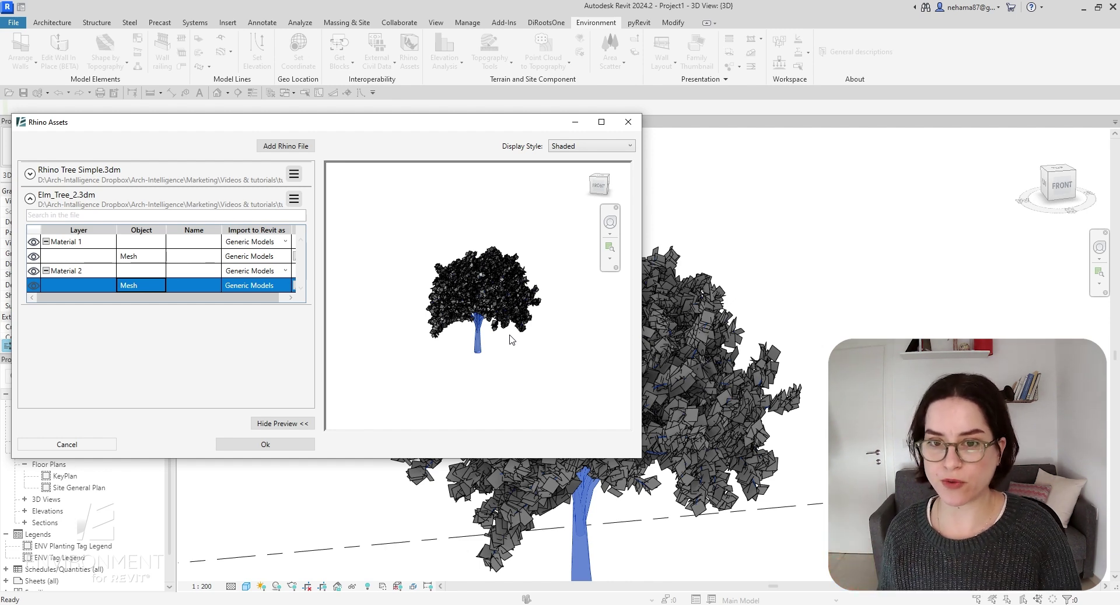
Replace the Material 2 mesh with a new Planting family named Rhino Tree trunk02, choosing its applied material
click(296, 287)
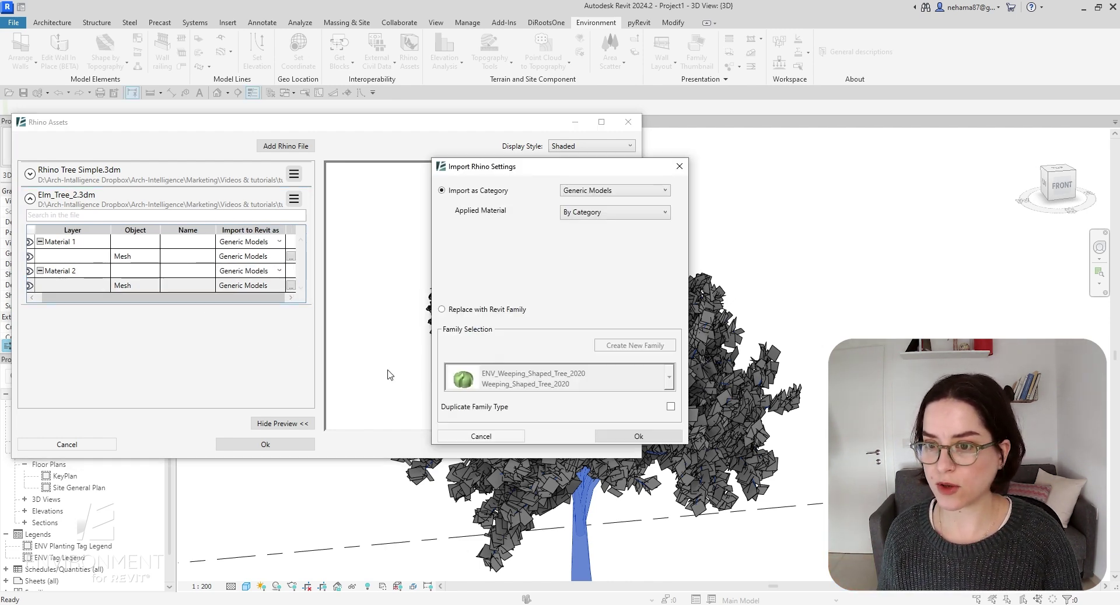
click(442, 309)
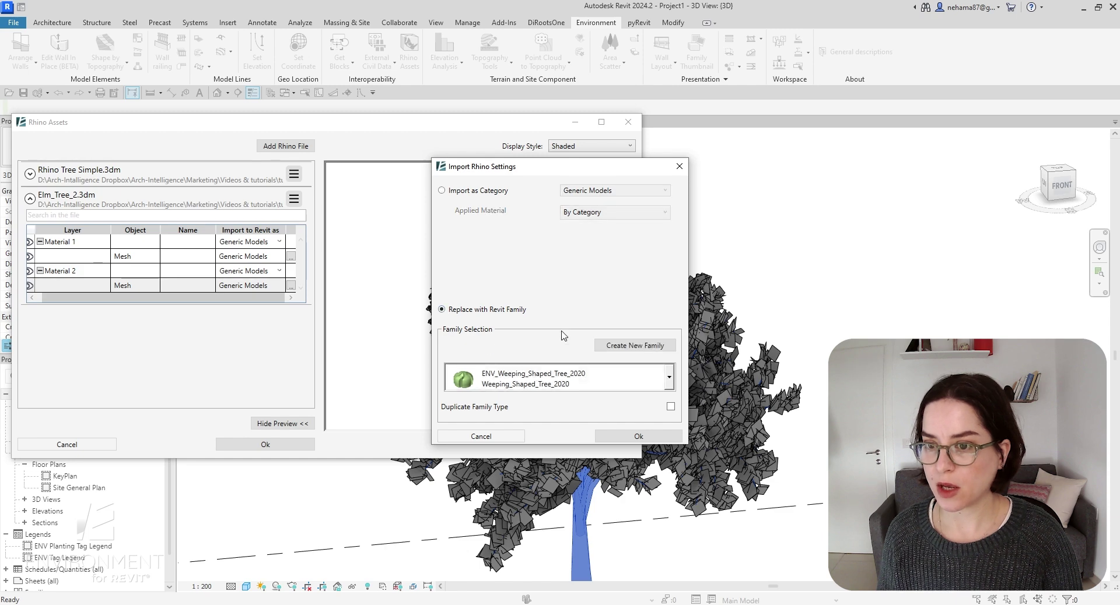
click(661, 346)
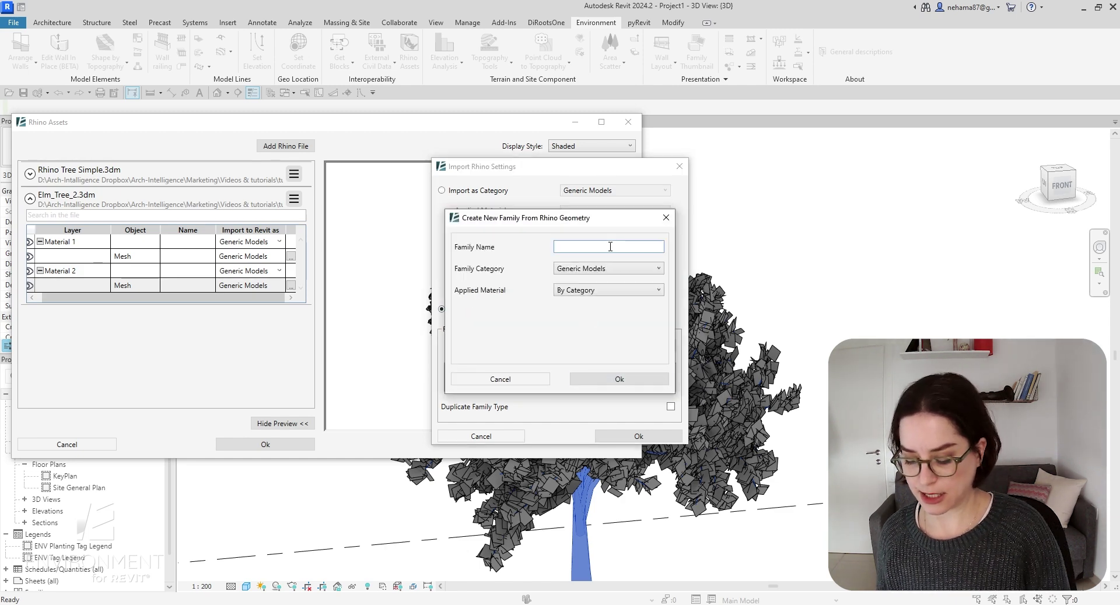
text(Rhino Tree trunk02)
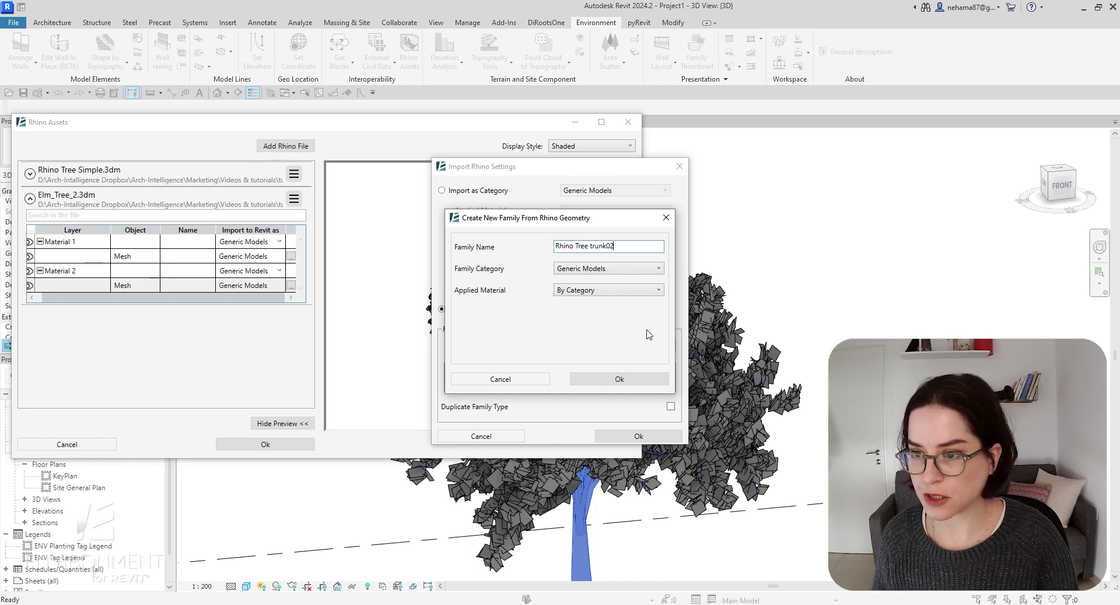
click(640, 269)
click(605, 330)
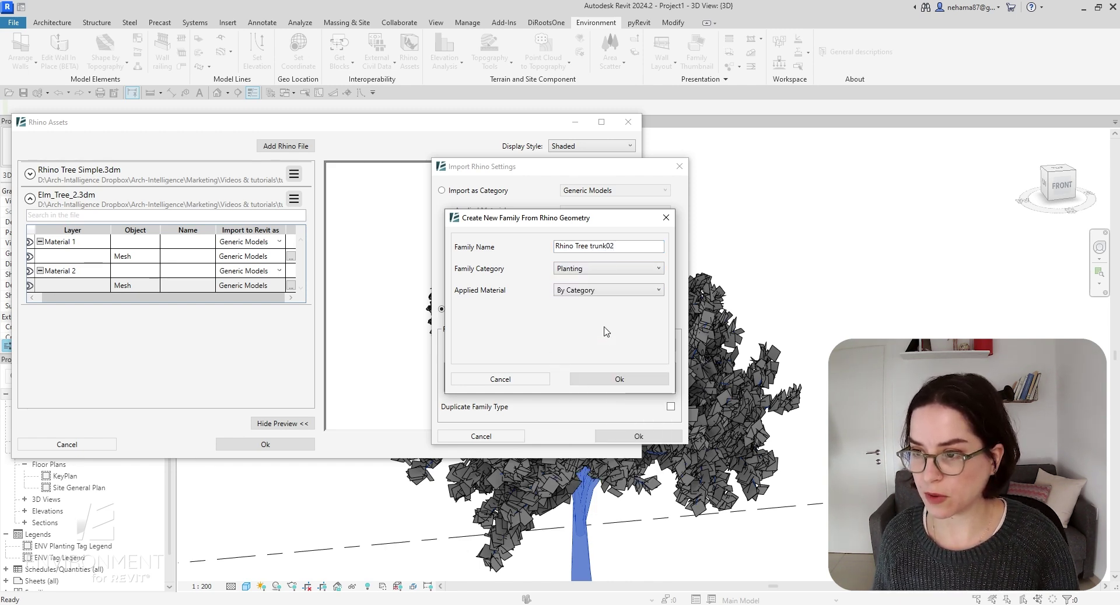
click(610, 296)
click(583, 316)
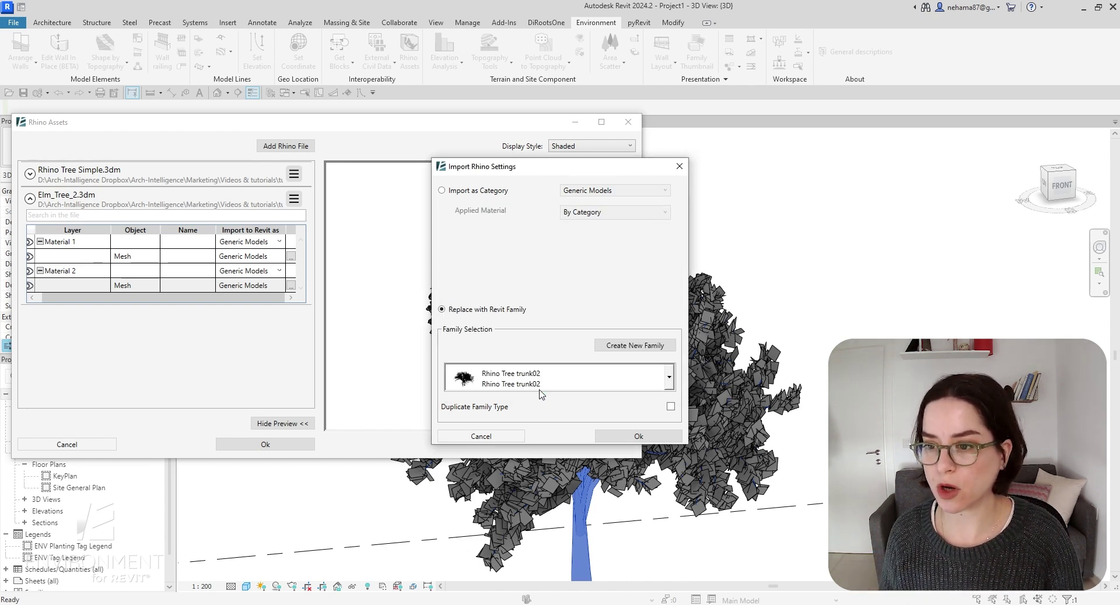
click(635, 438)
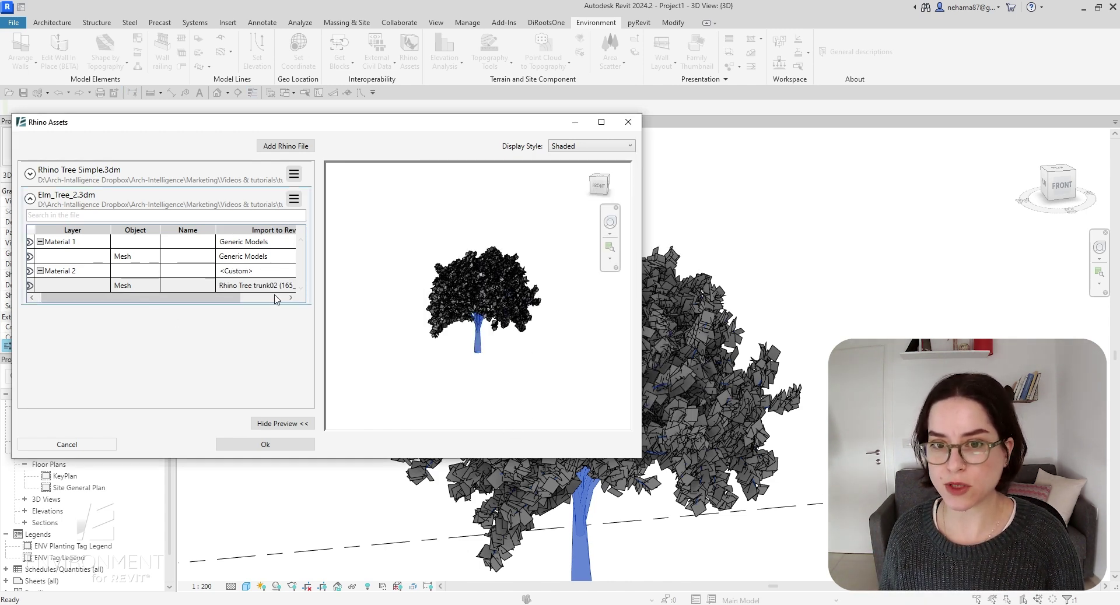
Replace the Material 1 mesh with a new Revit family named Rhino Tree Leavs02
drag(193, 298, 239, 297)
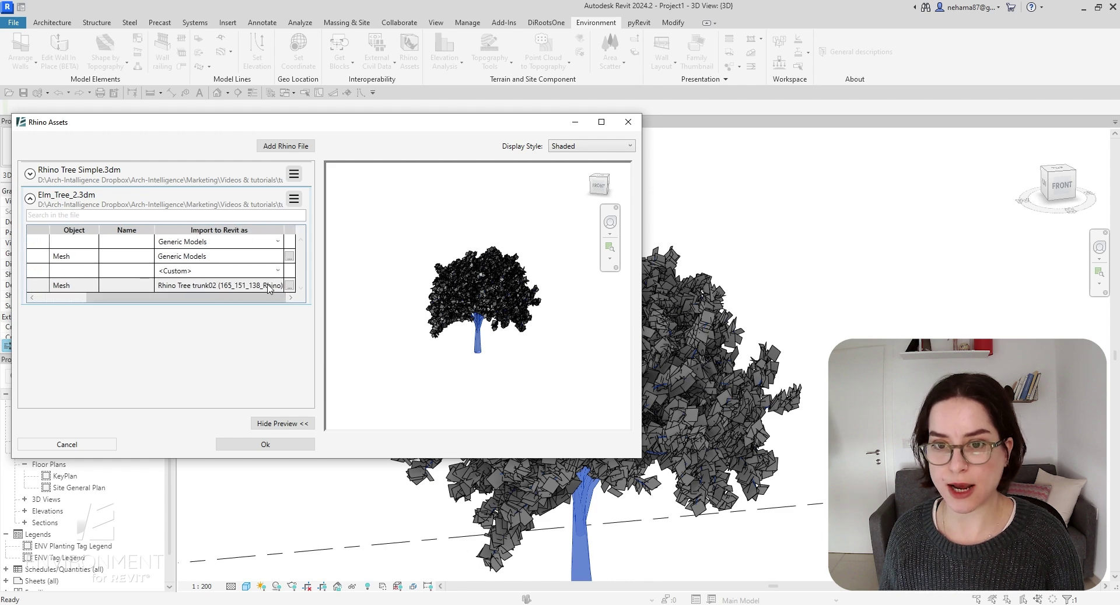
mouse_move(212, 298)
mouse_down()
mouse_move(182, 305)
mouse_move(203, 298)
mouse_up()
click(164, 256)
click(289, 257)
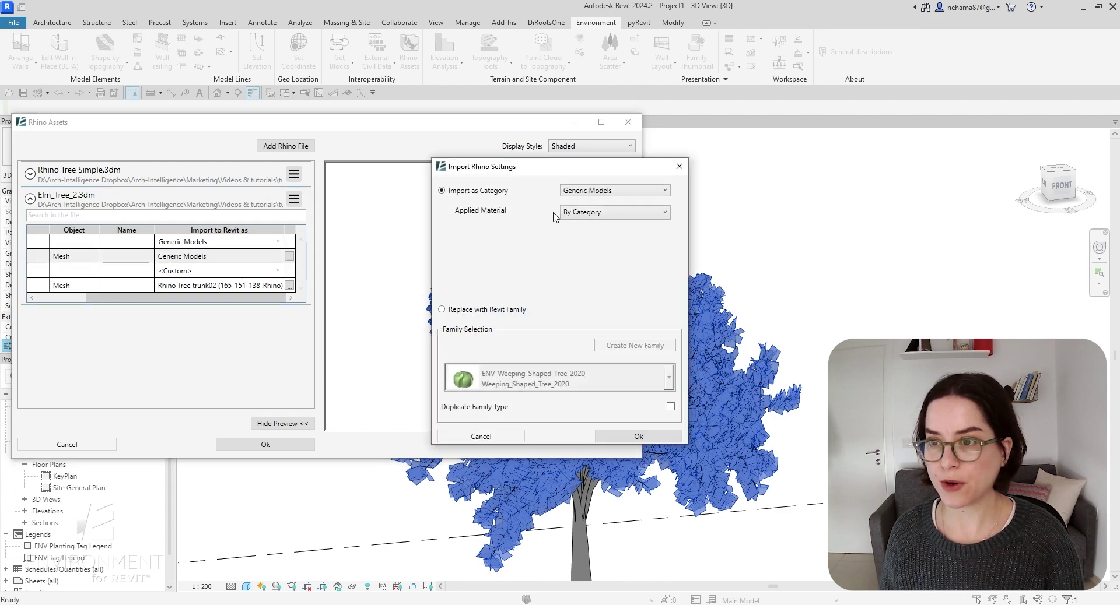
click(442, 310)
click(634, 345)
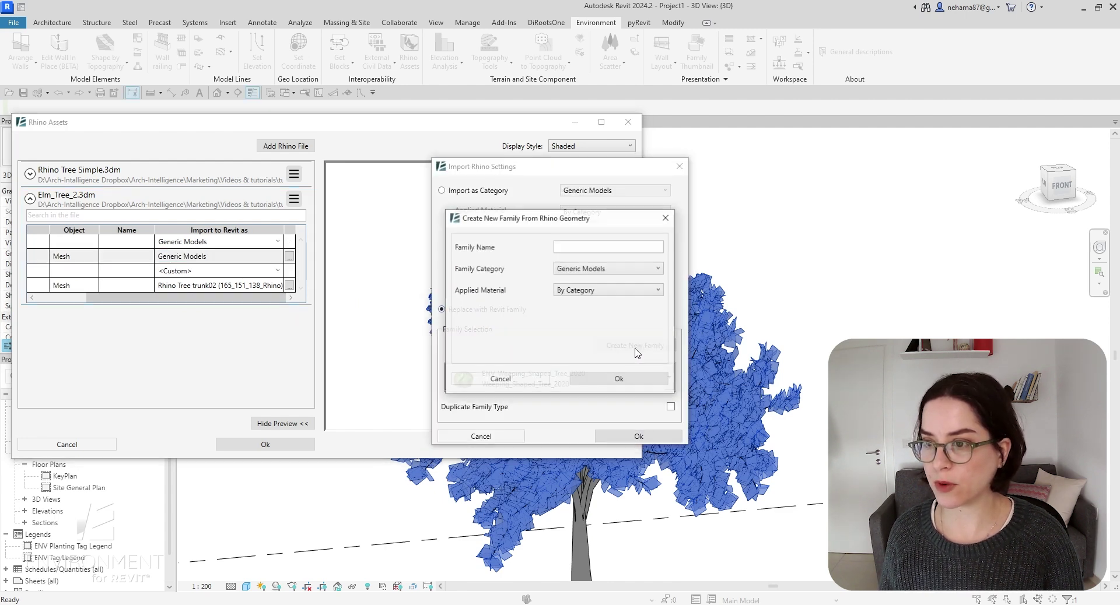
click(603, 246)
text(Rhino Tree Leavs)
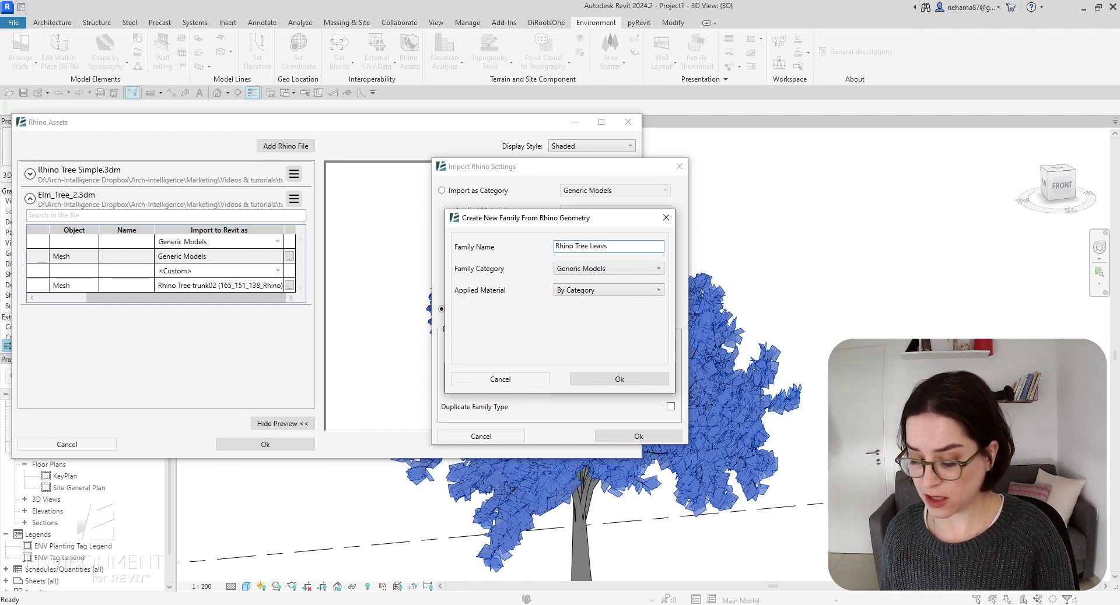
text(02)
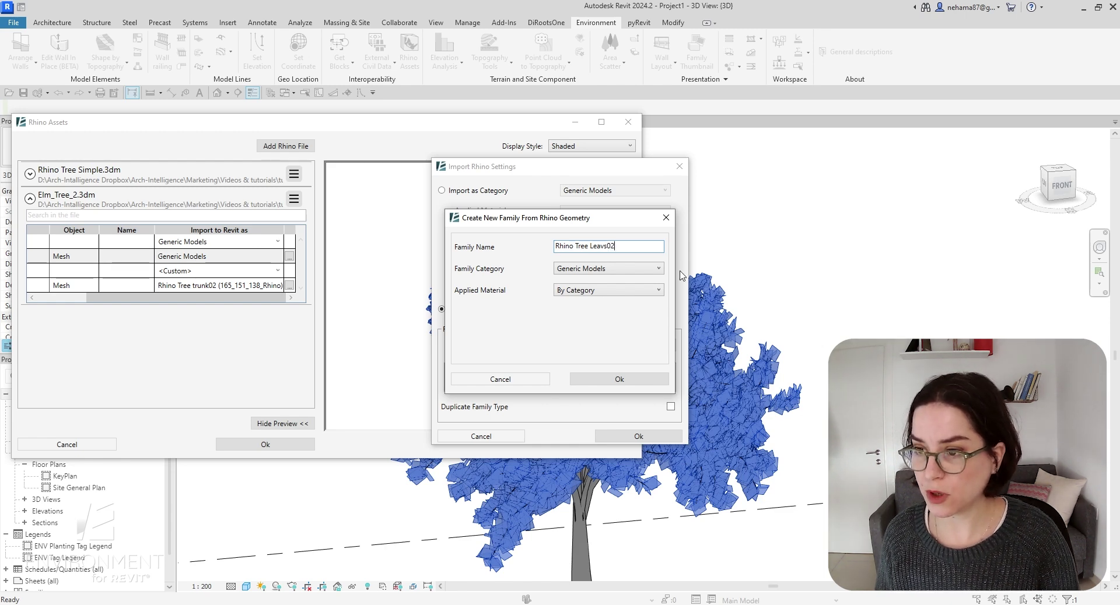
Set the leaves family's category to Planting and take its applied material from the Rhino display color, accepting the import settings
click(650, 269)
click(594, 325)
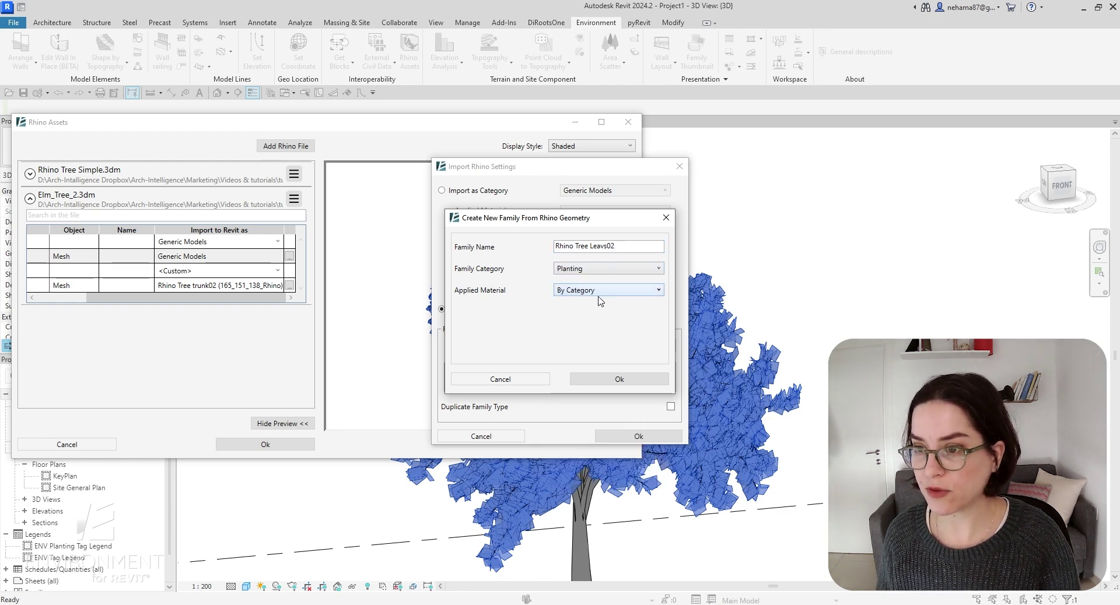
click(597, 294)
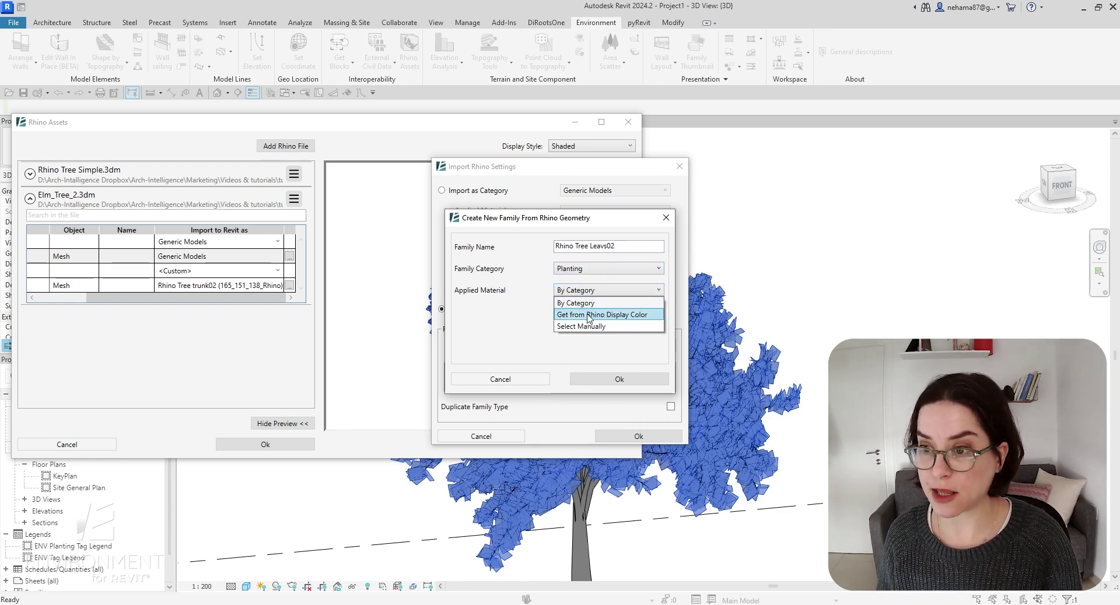
click(607, 315)
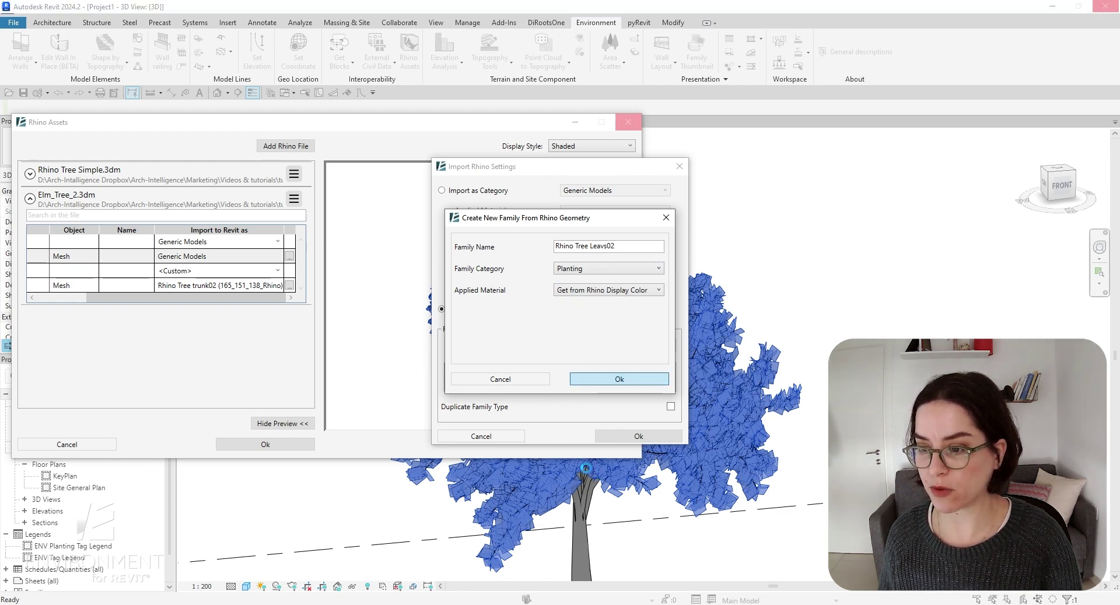
click(631, 442)
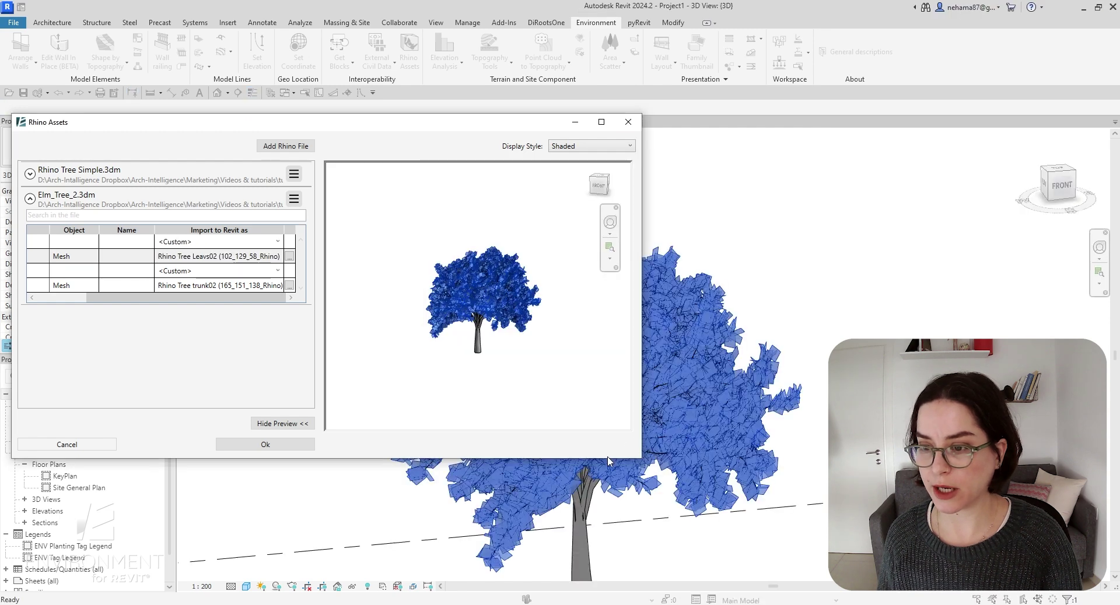
Apply the Rhino Assets import and ungroup the Elm_Tree_2 model group in the 3D view
click(301, 446)
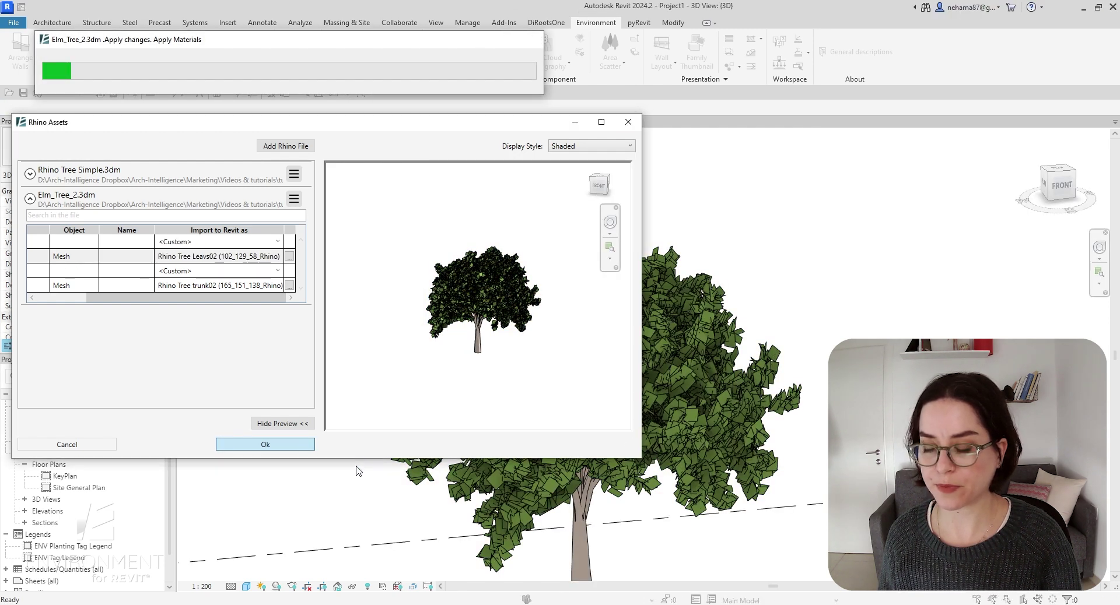
click(681, 330)
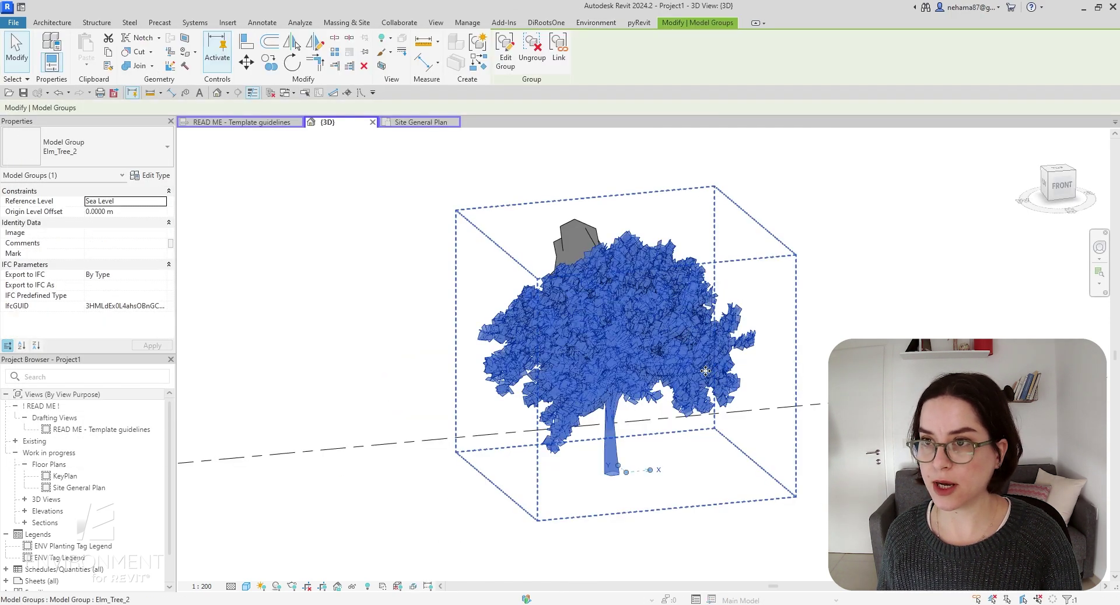
click(531, 52)
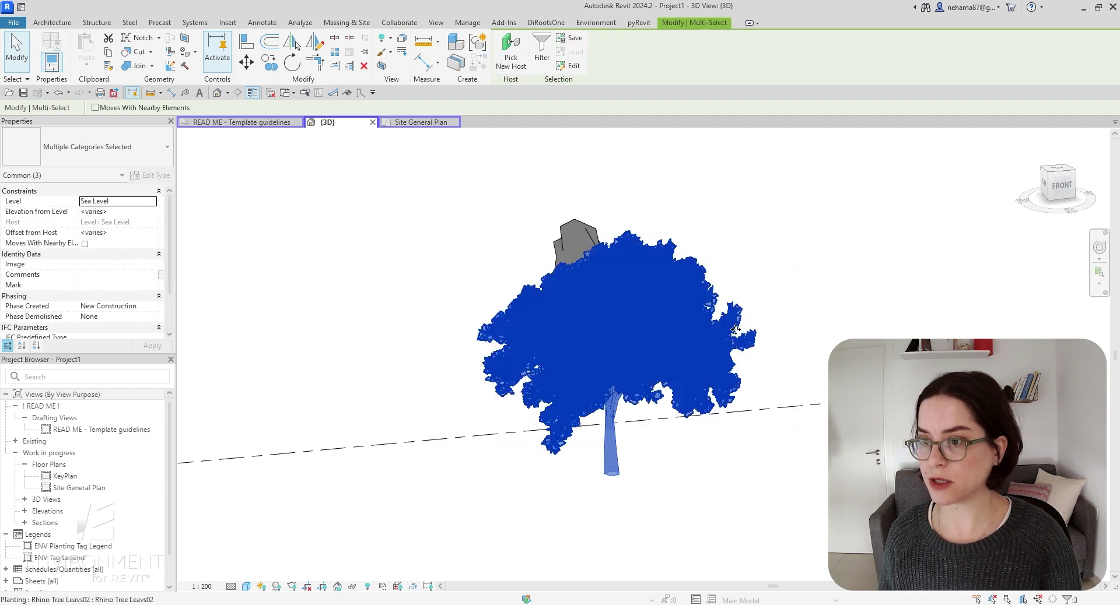
Move the leaves and the trunk apart to check that they are separate elements, and undo both moves
click(690, 332)
click(707, 476)
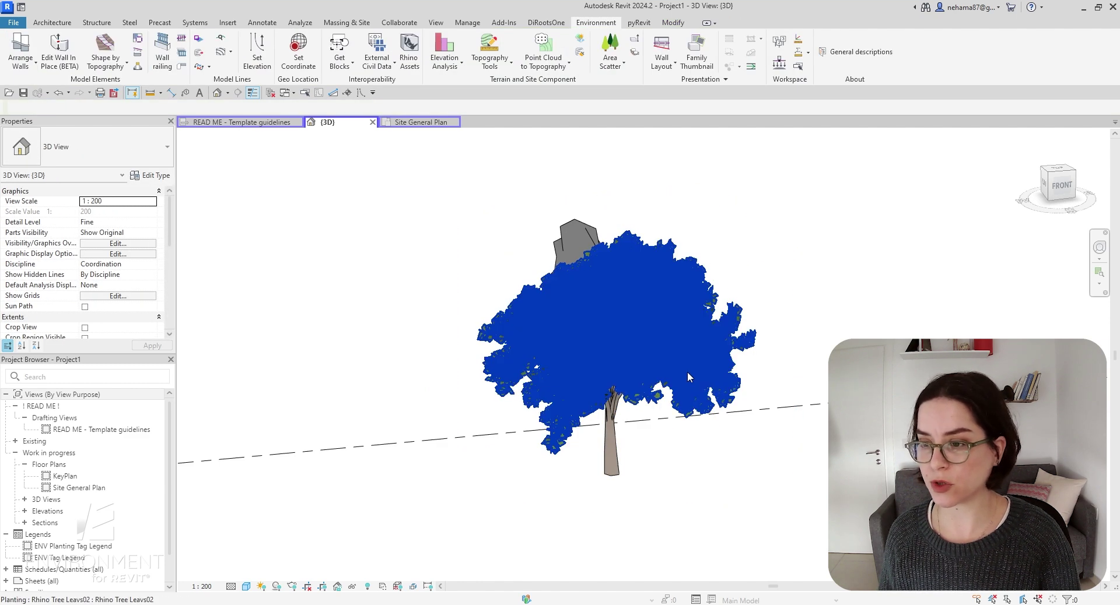
click(687, 372)
drag(687, 372, 931, 354)
drag(611, 448, 373, 499)
click(618, 525)
scroll(615, 432, up, 1)
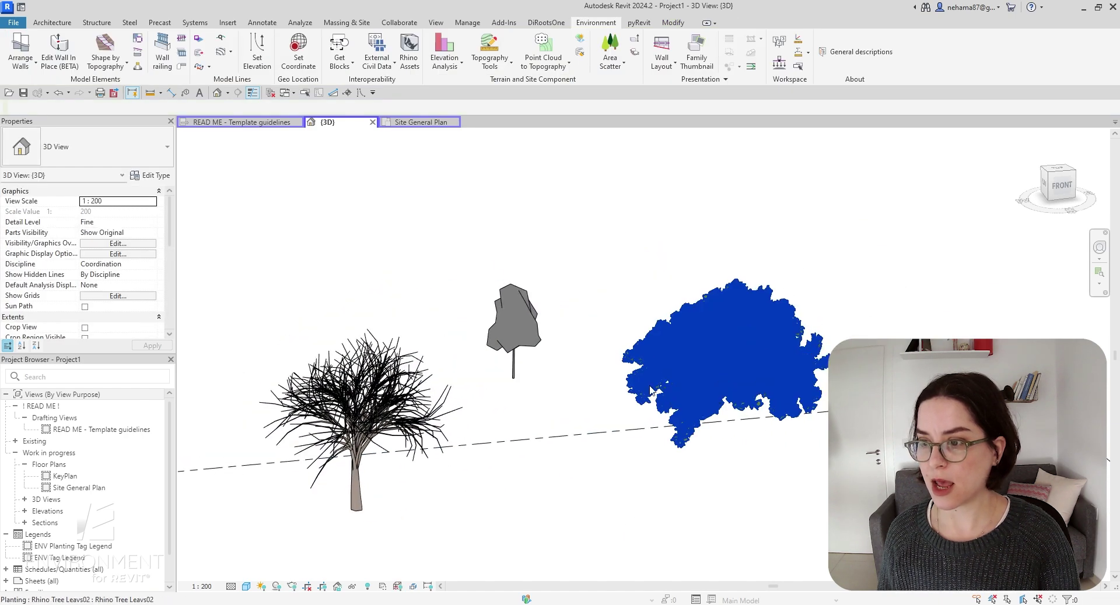
key(ctrl+z)
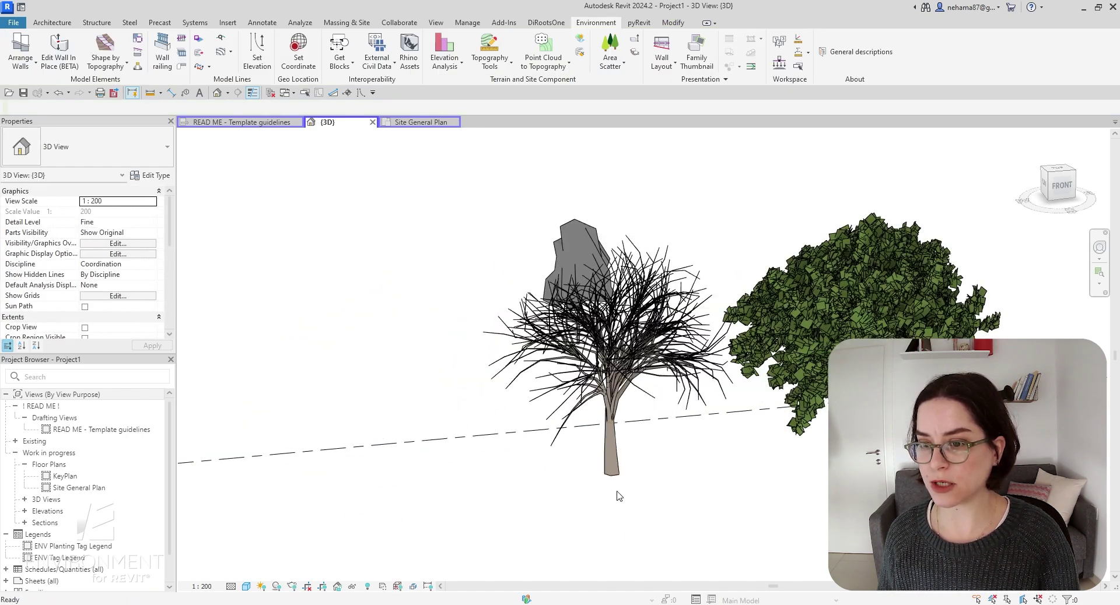
key(ctrl+z)
Open the Rhino Tree trunk02 and Rhino Tree Leavs02 families from the project for editing
click(617, 463)
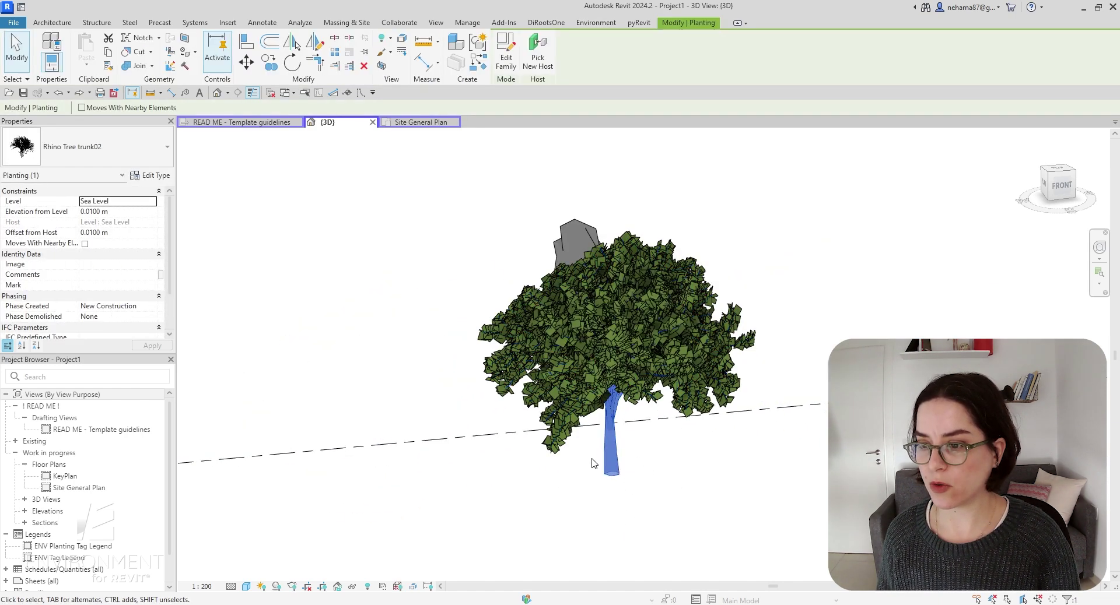
click(505, 49)
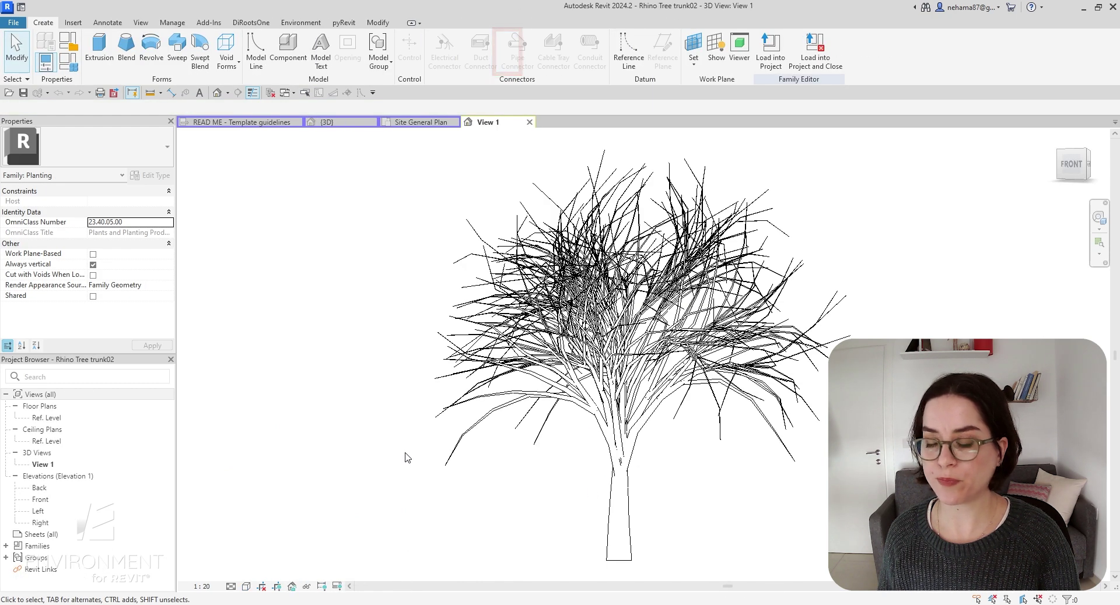
click(335, 124)
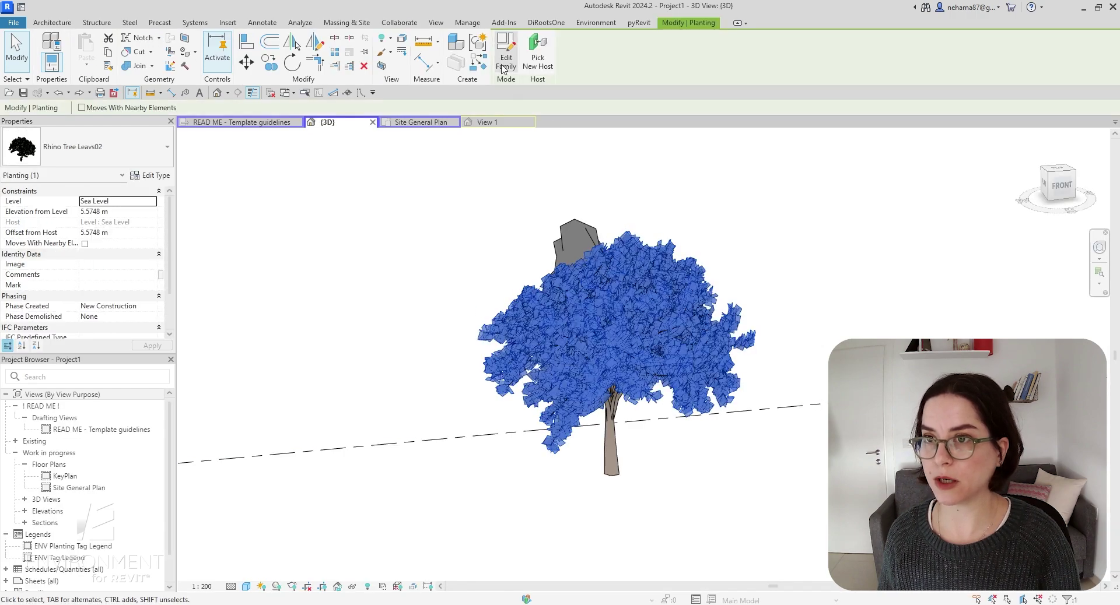
click(505, 50)
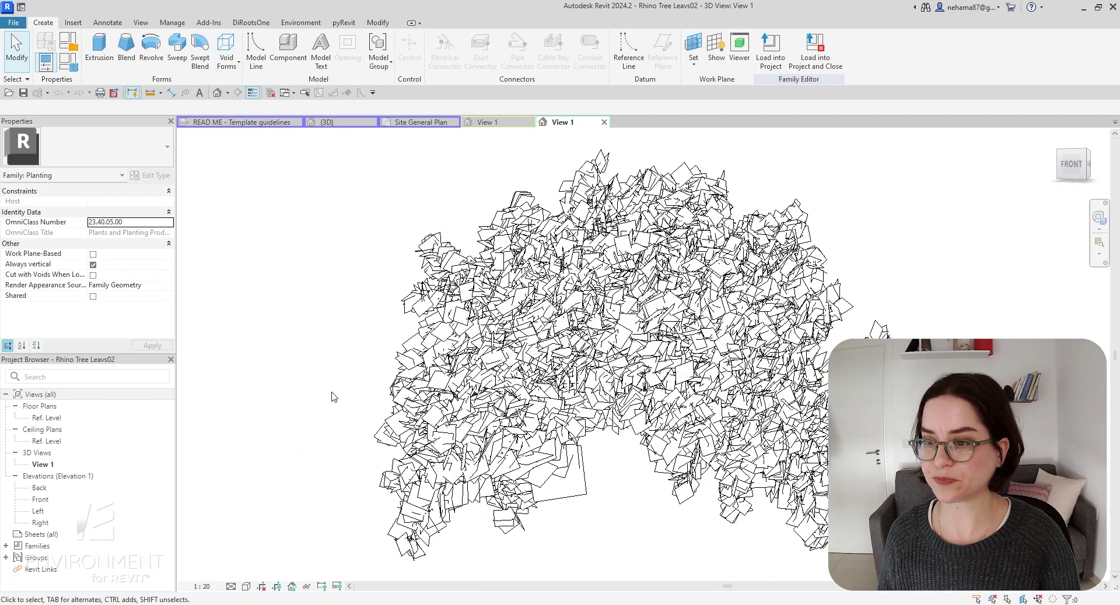
Display the leaves family's 3D view as Shaded and the trunk family's 3D view with Consistent Colors
scroll(286, 449, down, 2)
click(233, 587)
click(281, 540)
middle_drag(655, 566, 588, 523)
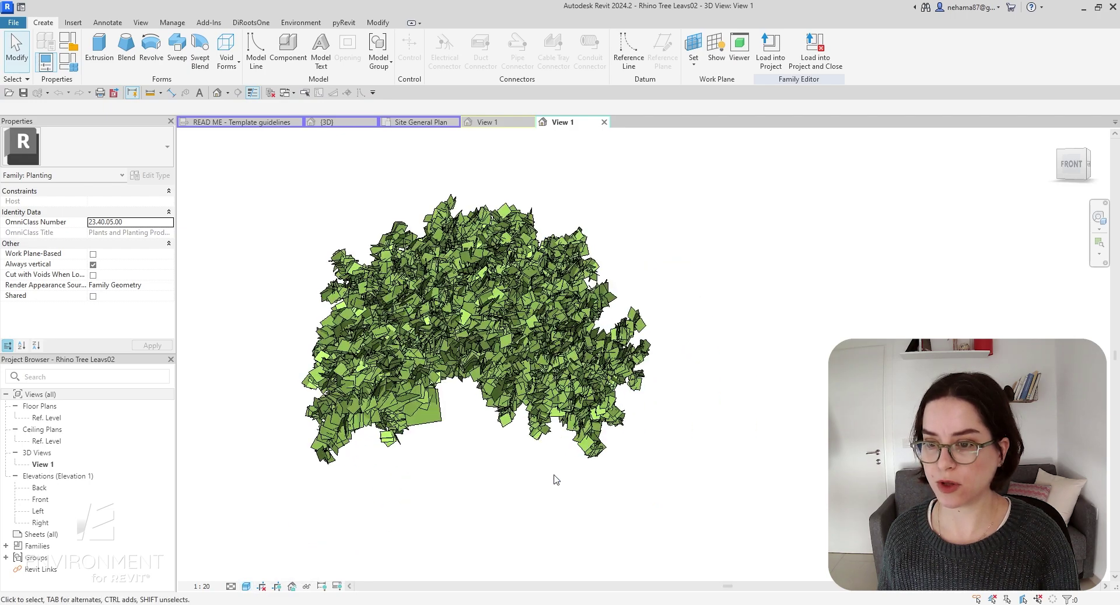
shift+middle_drag(573, 474, 579, 209)
click(501, 123)
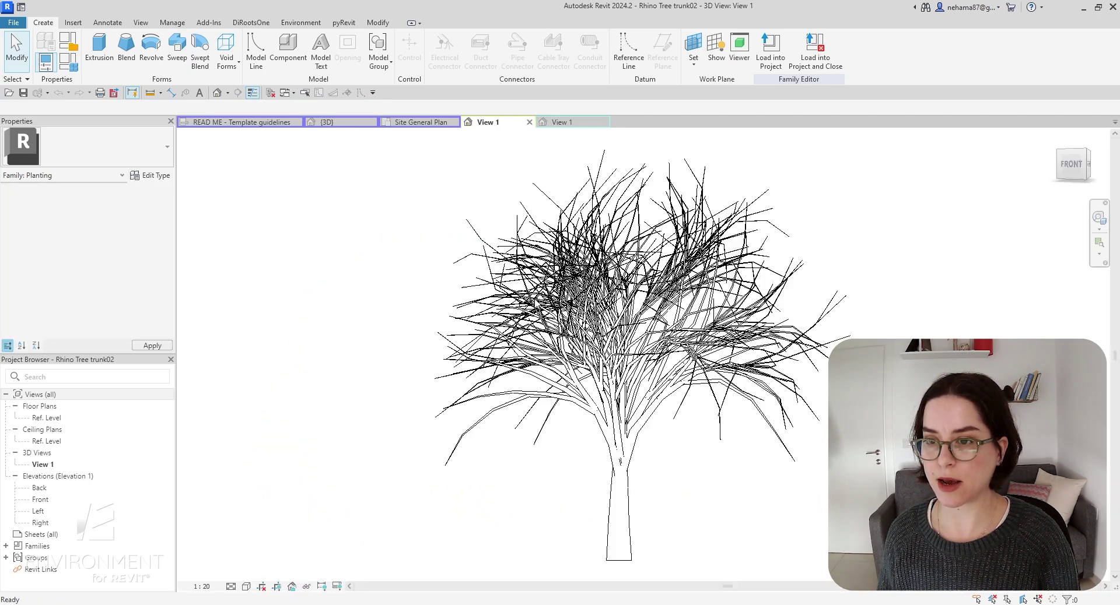
click(246, 586)
click(280, 550)
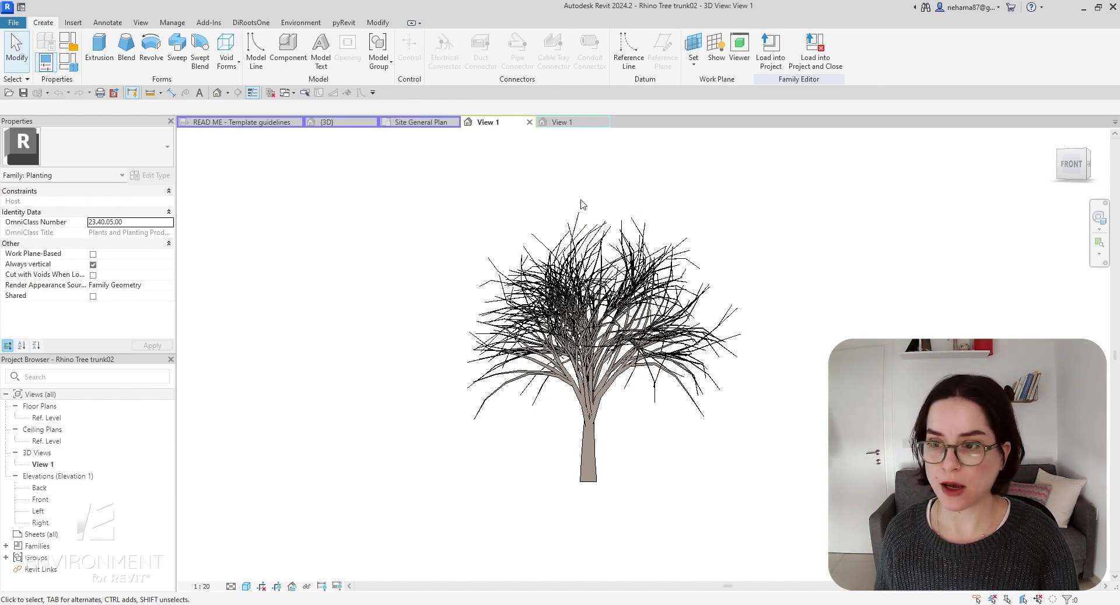
Open the trunk family's Ref. Level floor plan and load the Rhino Tree Leavs02 family into Rhino Tree trunk02.rfa
double_click(47, 418)
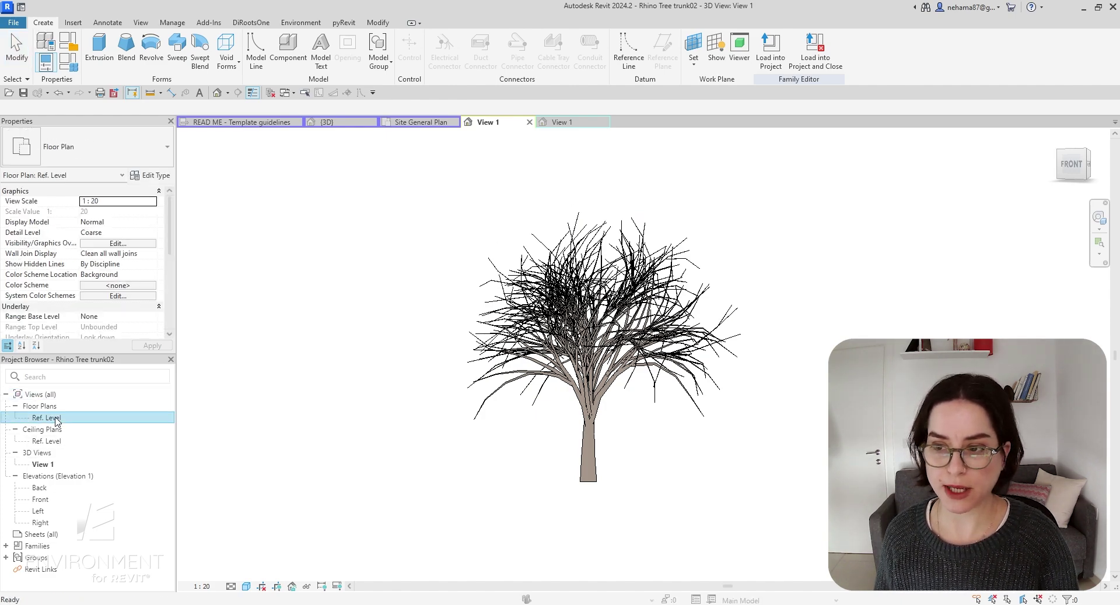
click(561, 123)
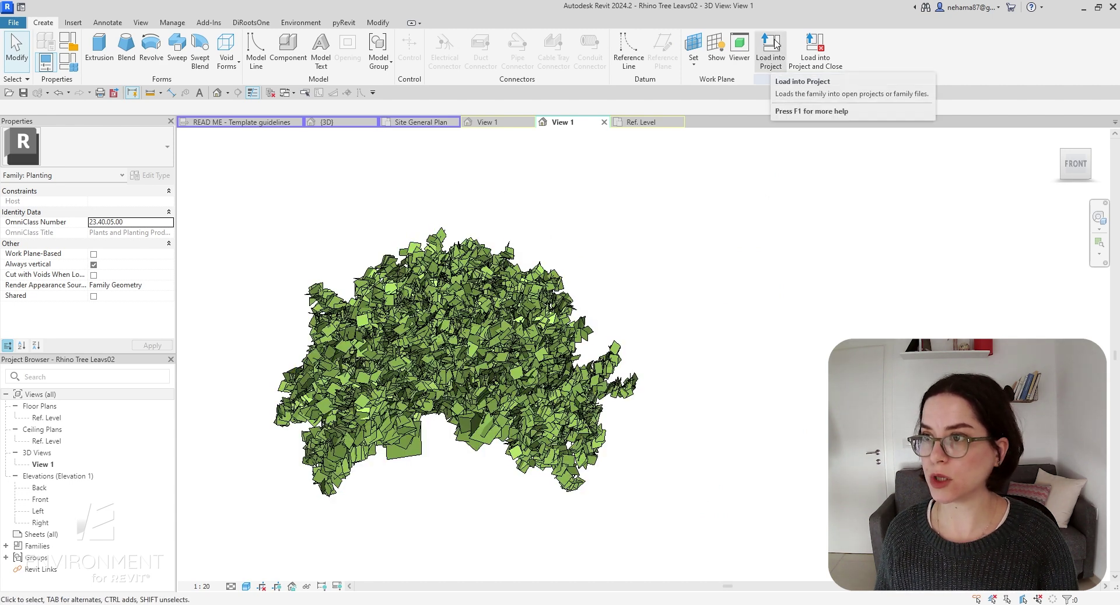
click(774, 58)
click(484, 255)
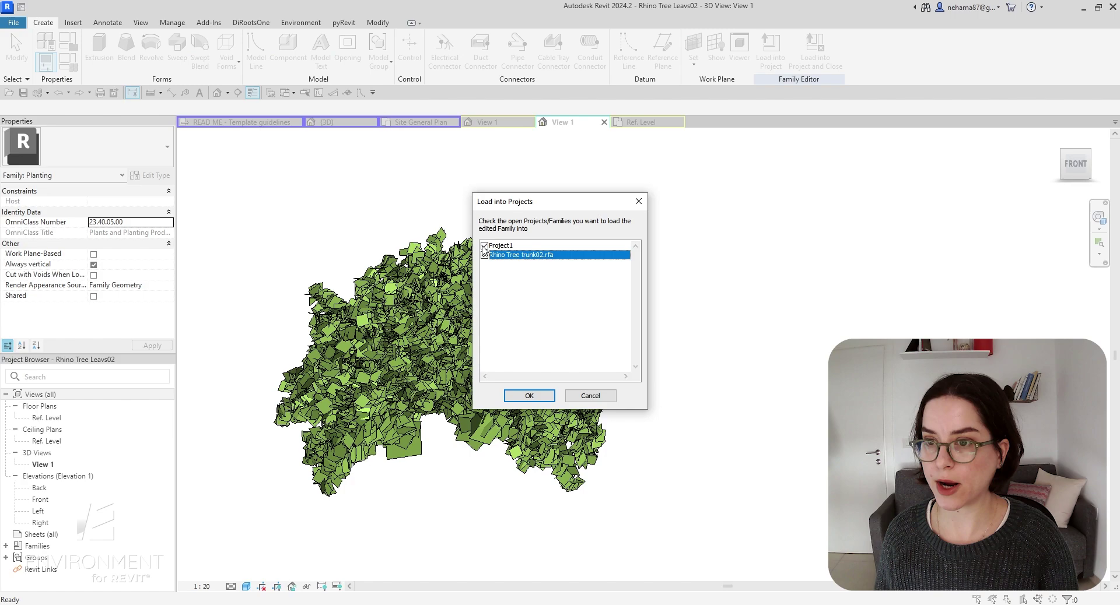
click(529, 396)
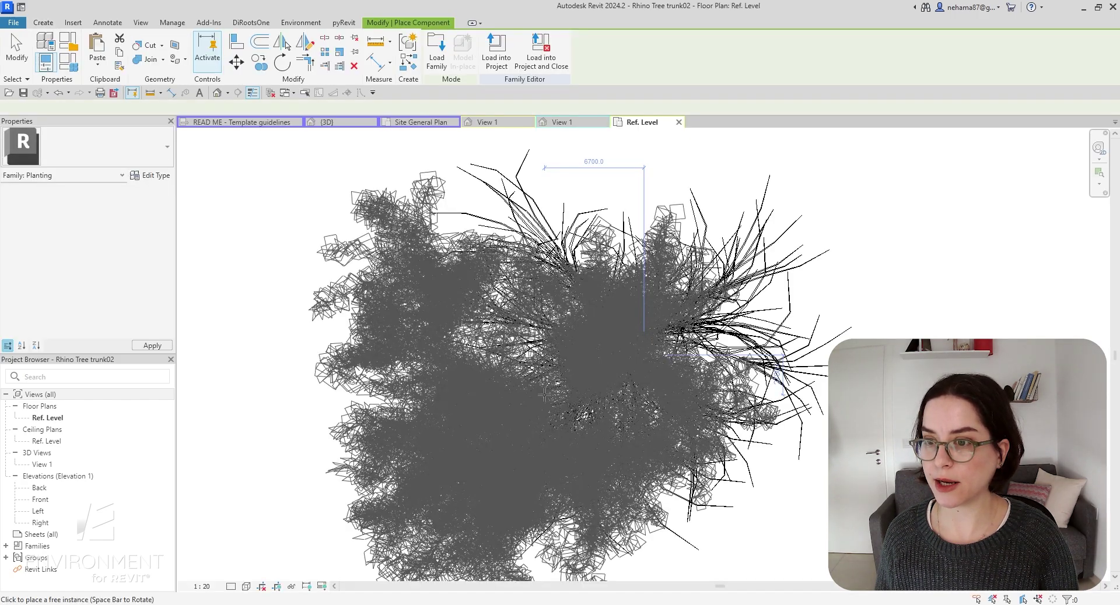
Place one instance of Rhino Tree Leavs02 over the trunk in the Ref. Level plan and end placement
scroll(711, 256, down, 4)
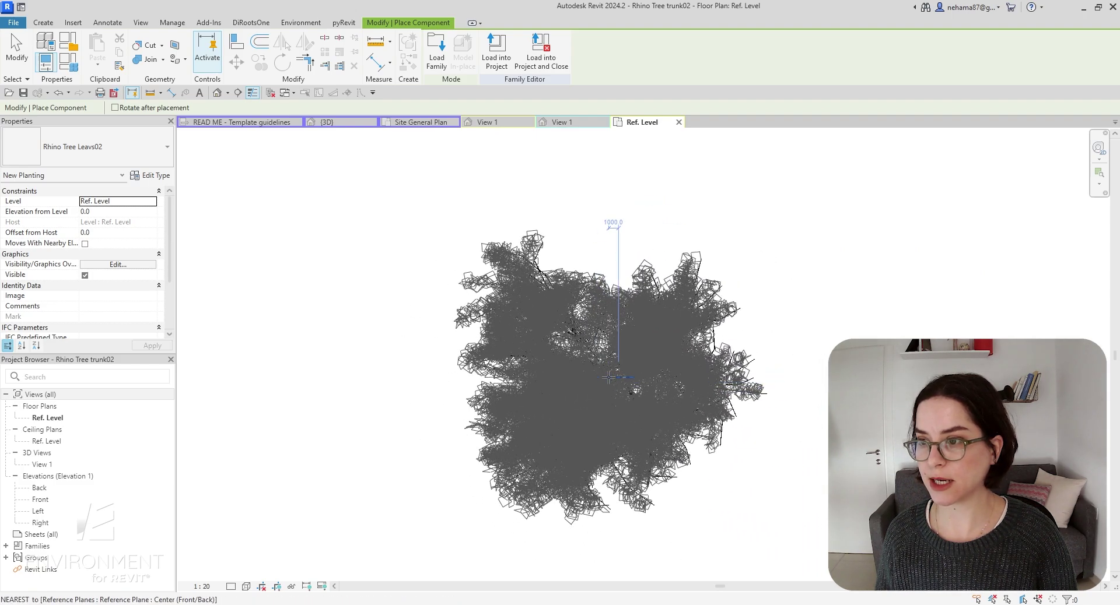
click(617, 378)
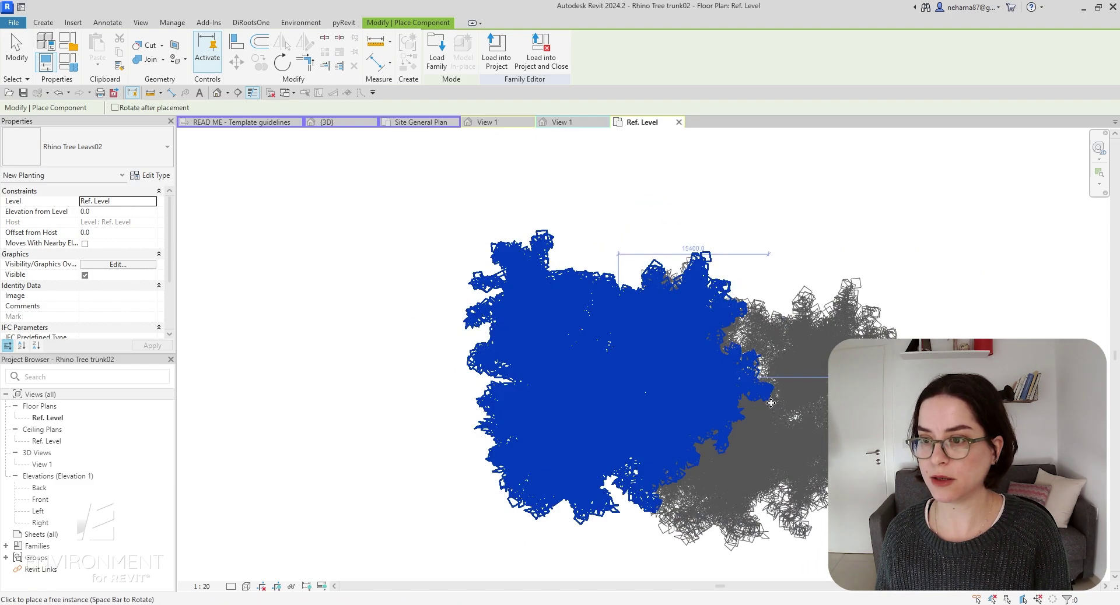
key(Escape)
key(Escape)
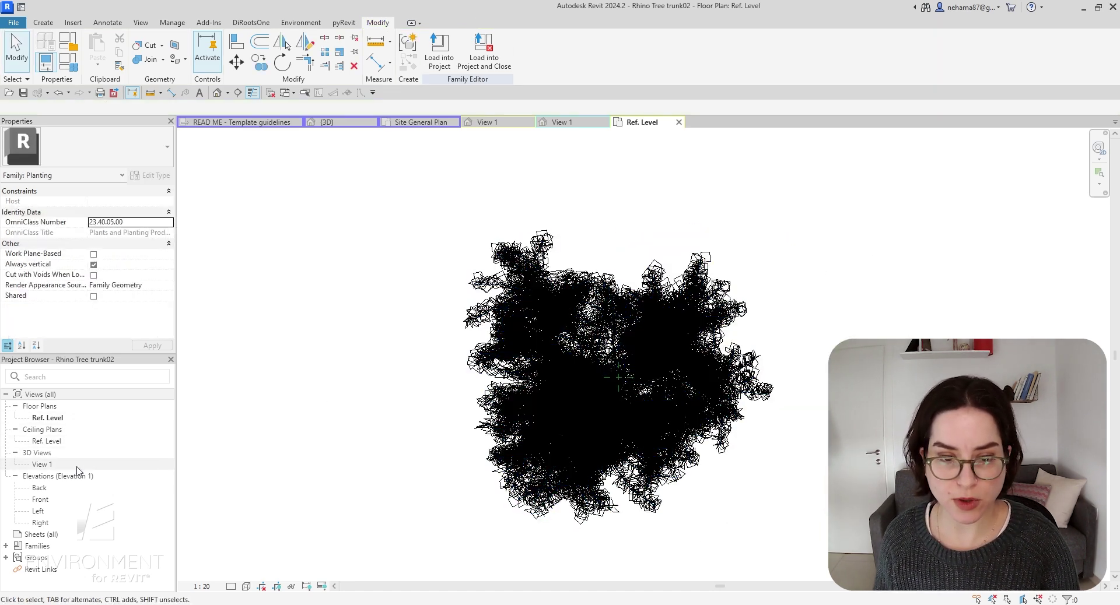
Open the trunk family's Back elevation and display it with Consistent Colors
click(76, 491)
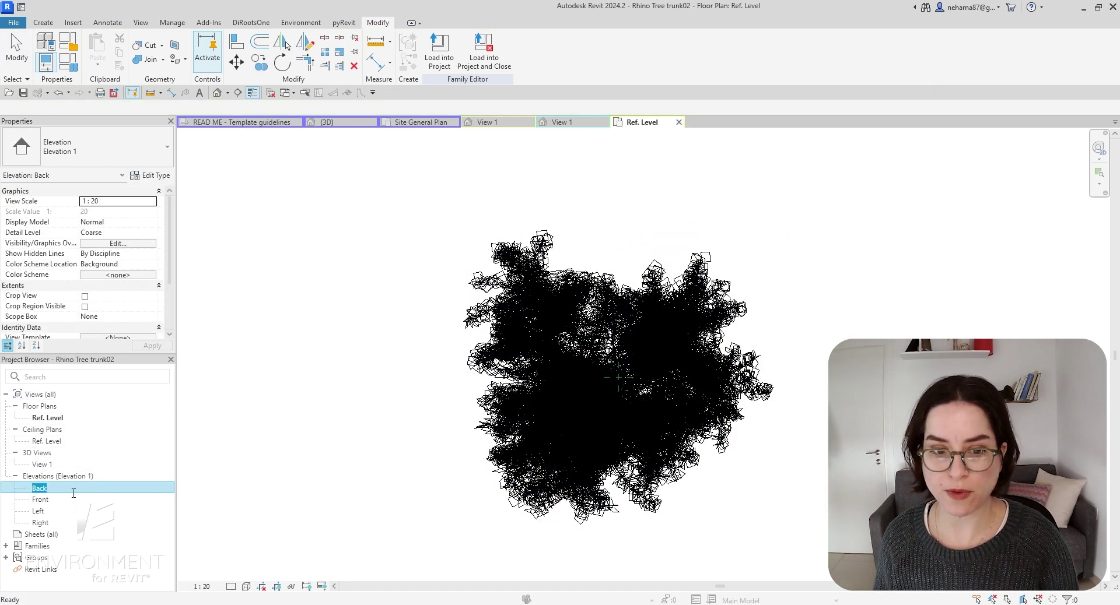
double_click(69, 493)
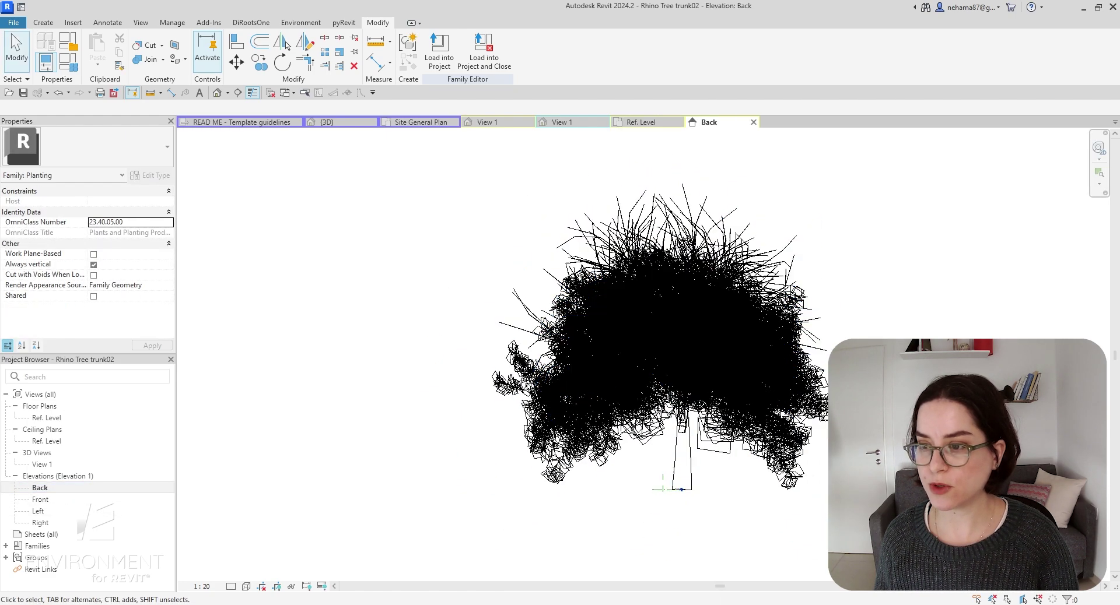
click(246, 586)
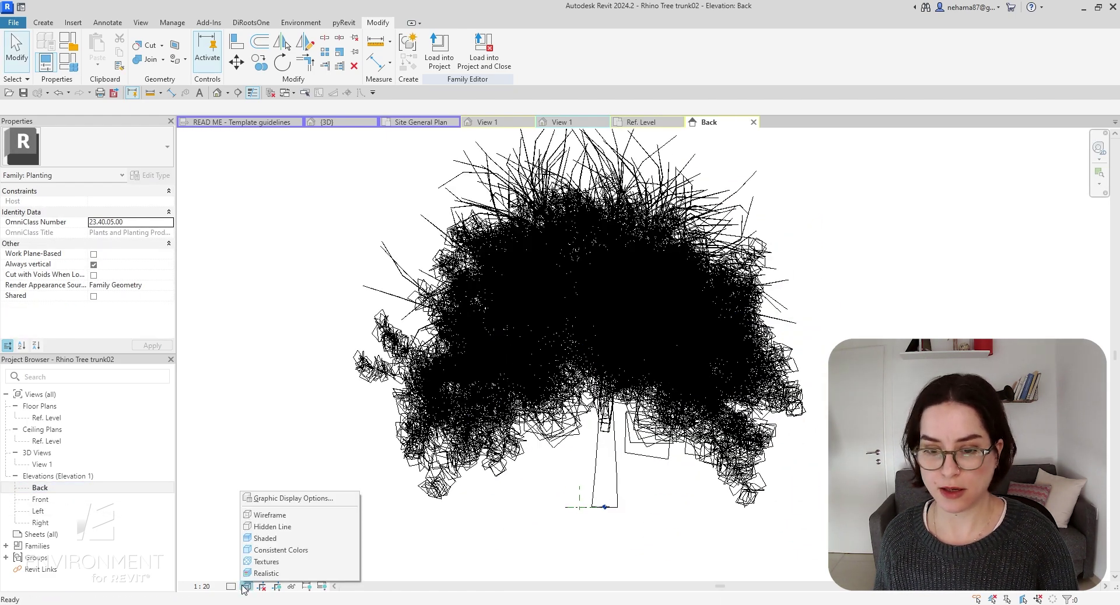
click(288, 550)
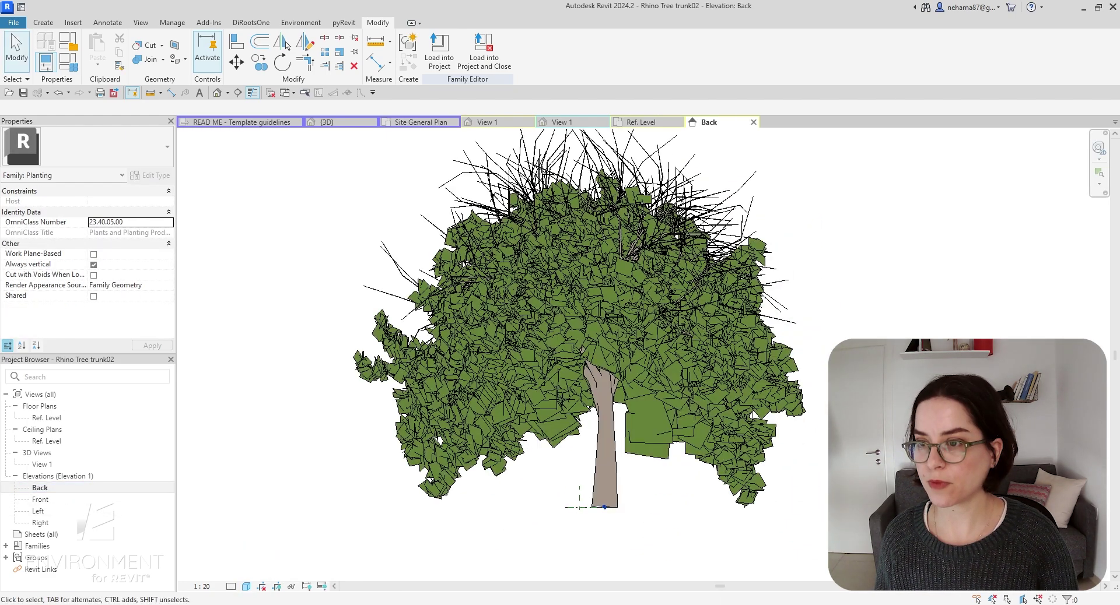
Move the leaves vertically up over the trunk's branches, to an elevation of about 4700 from Ref. Level
click(800, 434)
middle_drag(865, 314, 729, 444)
click(236, 62)
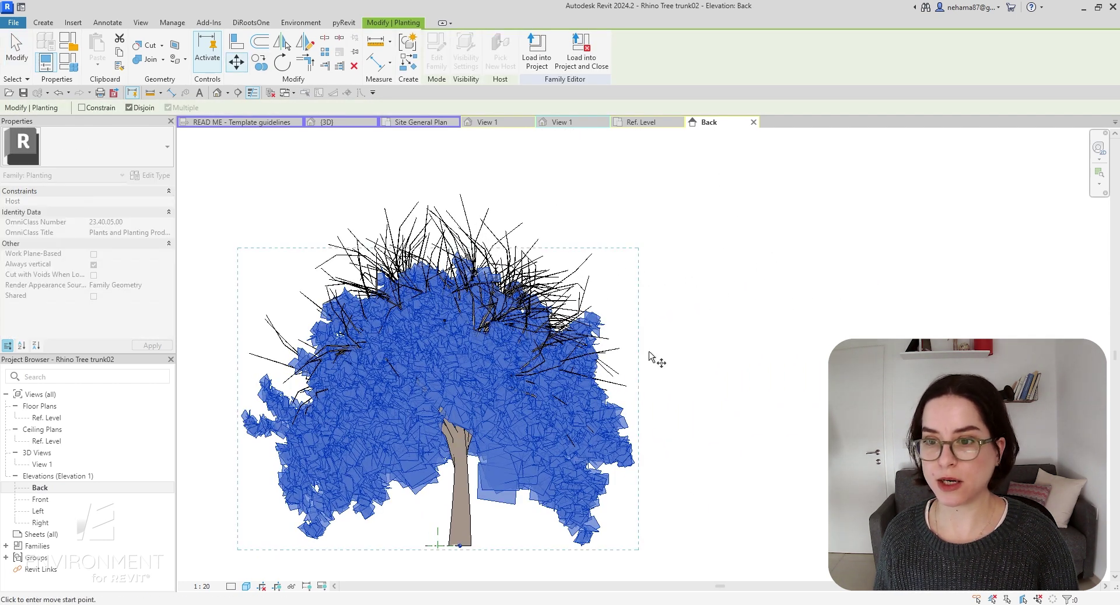
click(465, 417)
click(460, 360)
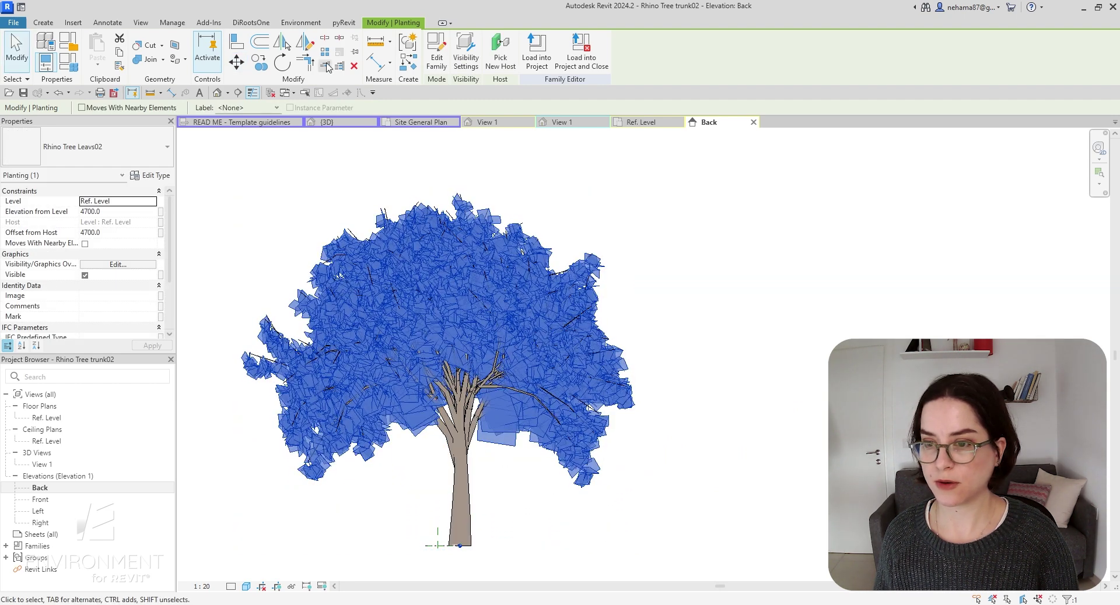
Move the leaves slightly higher over the trunk's branches in the Back elevation and deselect them
click(282, 61)
click(655, 420)
click(659, 422)
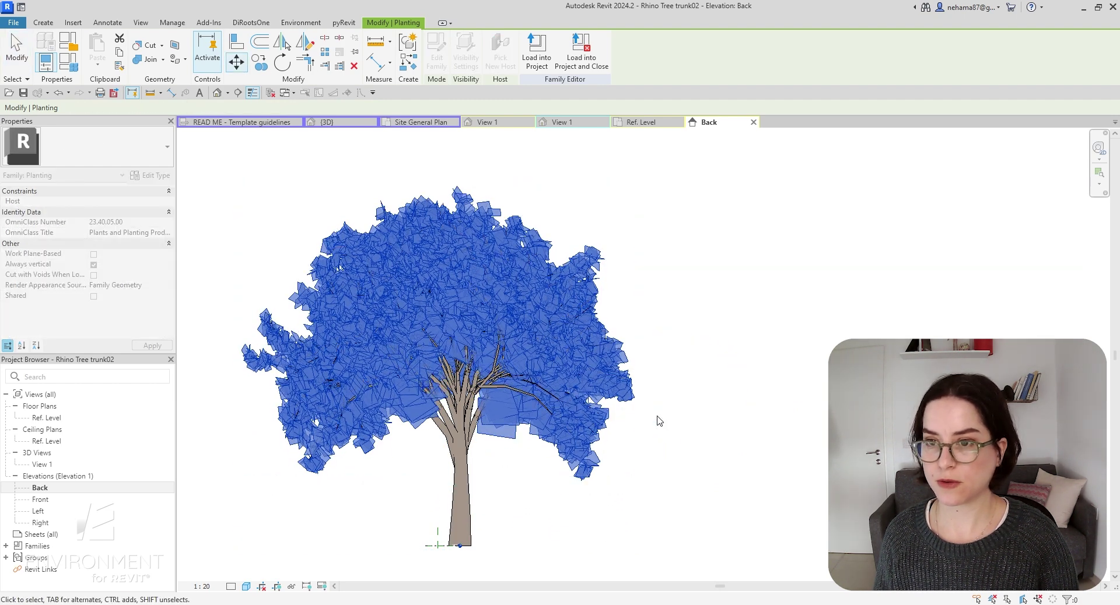
key(Escape)
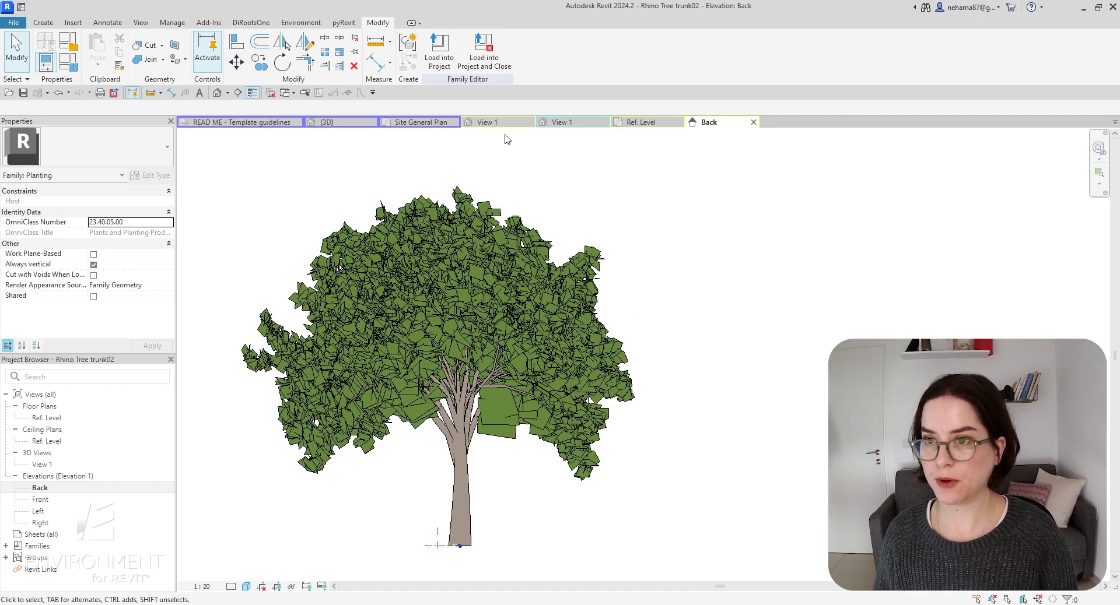
Inspect the combined tree in the family's 3D view and the trunk's base at Ref. Level in the Back elevation
click(490, 122)
shift+middle_drag(791, 339, 541, 403)
click(726, 123)
scroll(434, 542, up, 10)
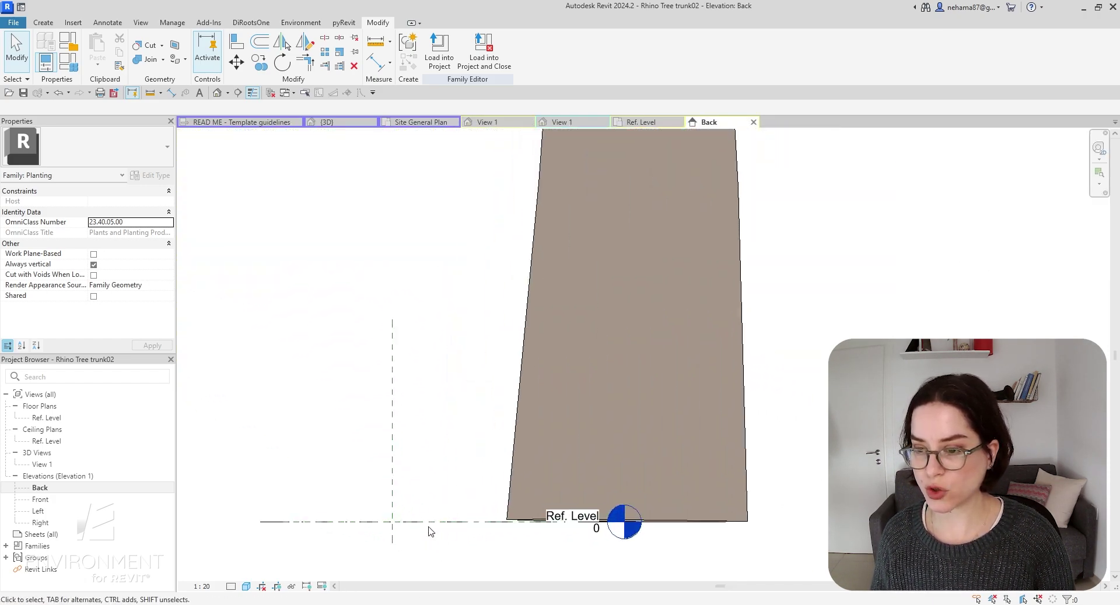
scroll(480, 550, down, 10)
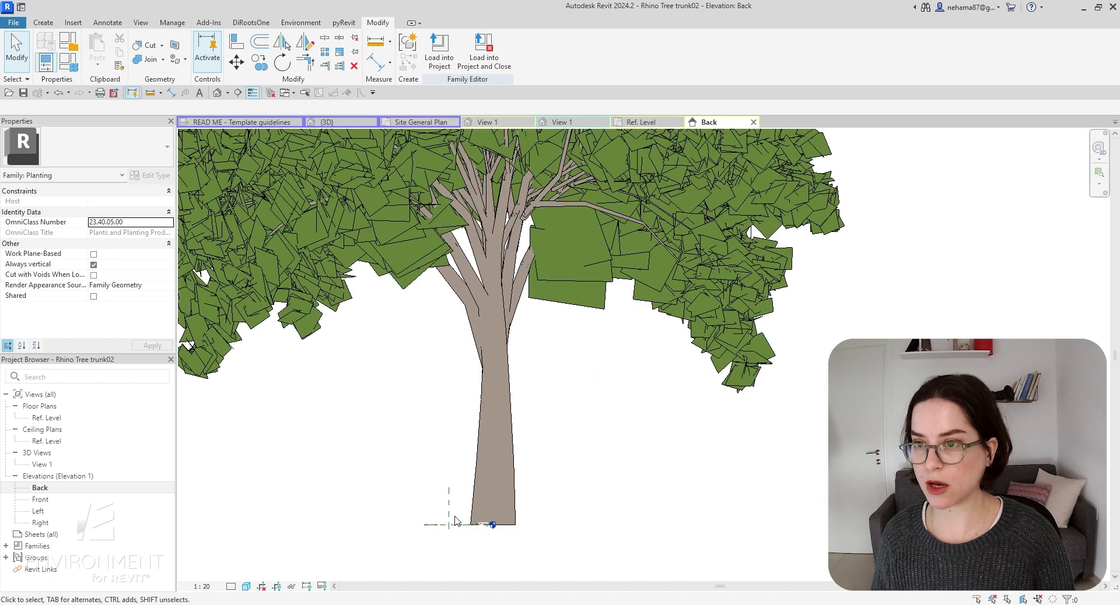
middle_drag(490, 479, 593, 495)
scroll(593, 495, down, 1)
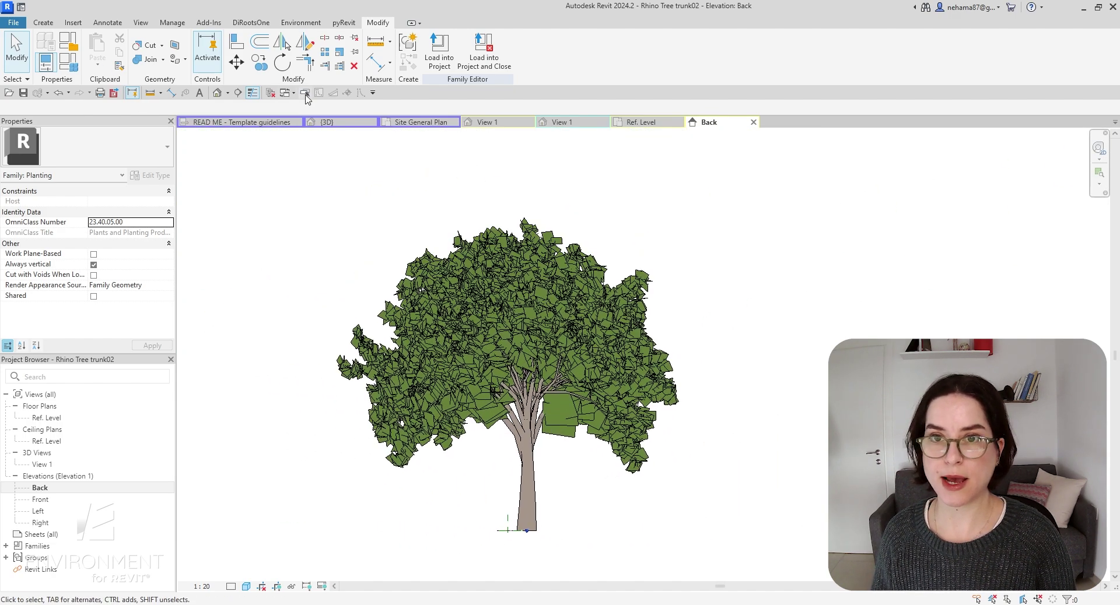
Measure the combined tree's vertical height from the trunk's base to the topmost leaf in the Back elevation
click(378, 46)
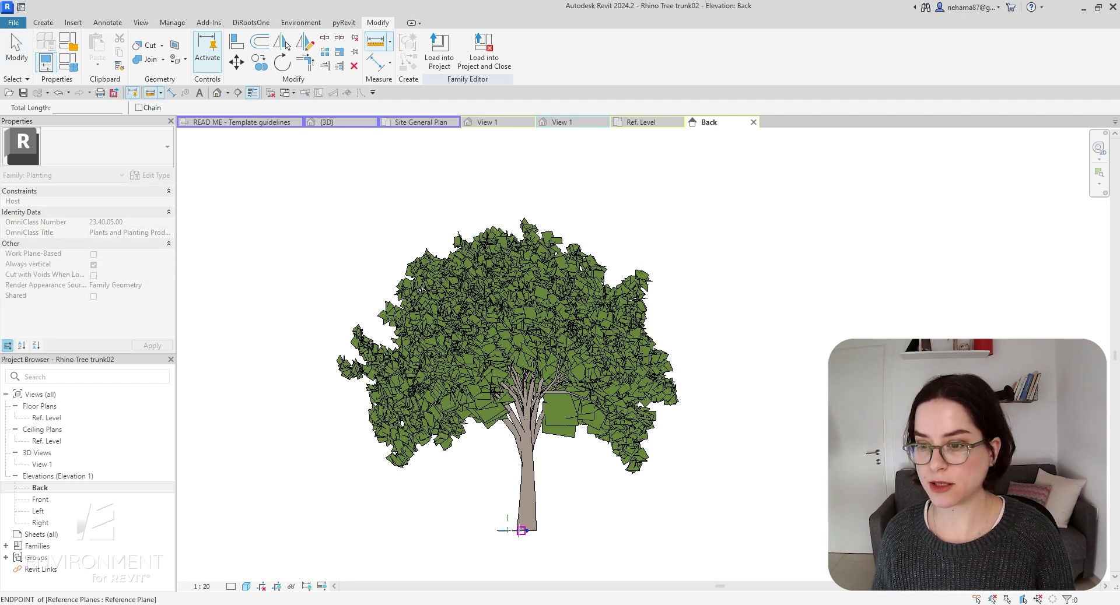
click(514, 531)
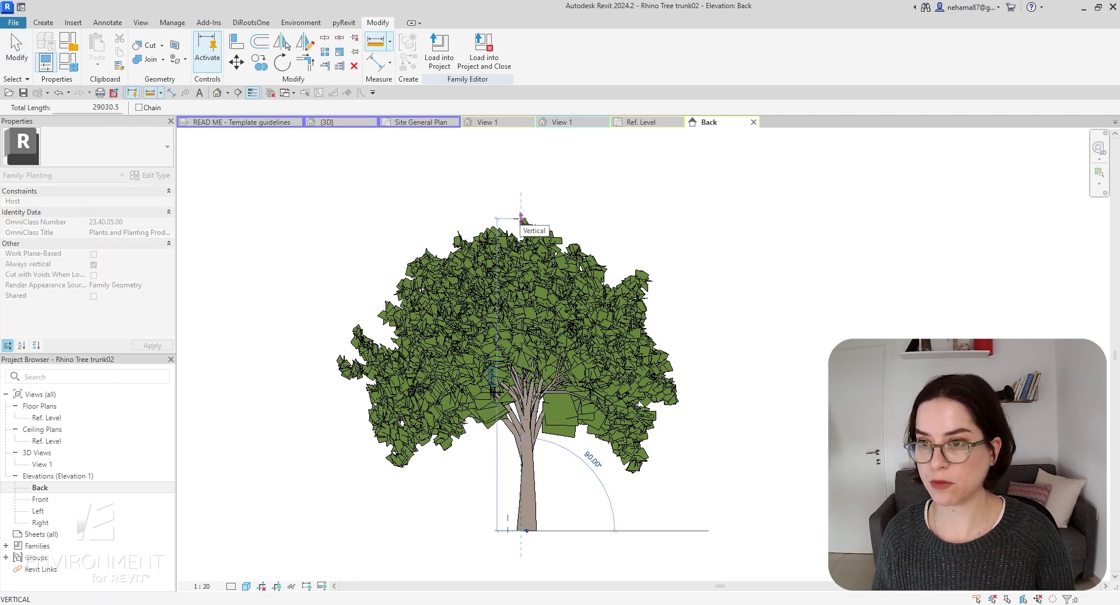
scroll(521, 218, up, 5)
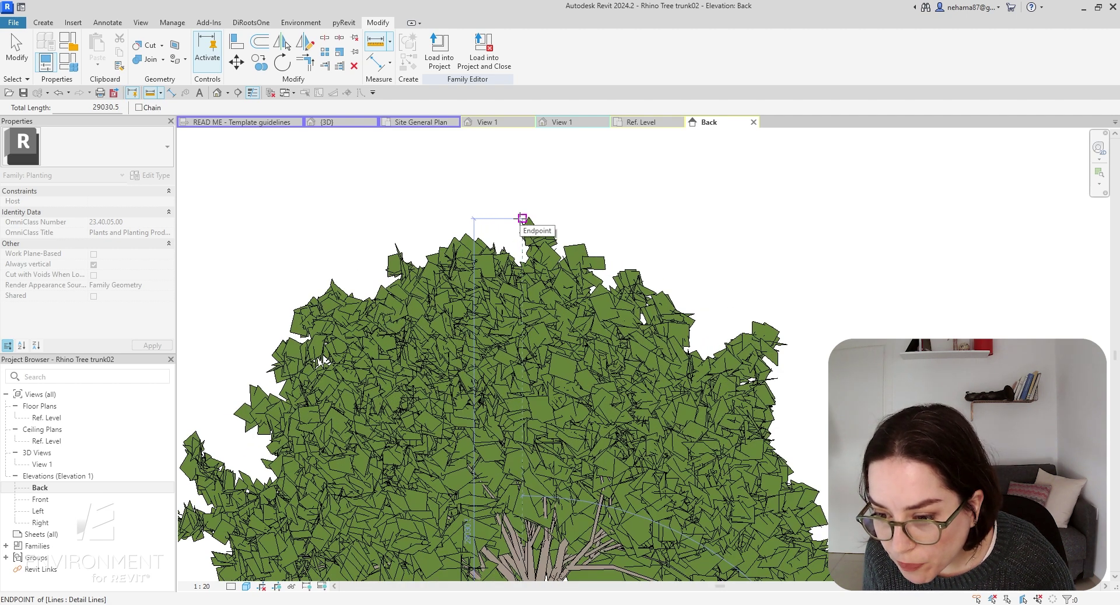
click(522, 218)
key(Escape)
key(Escape)
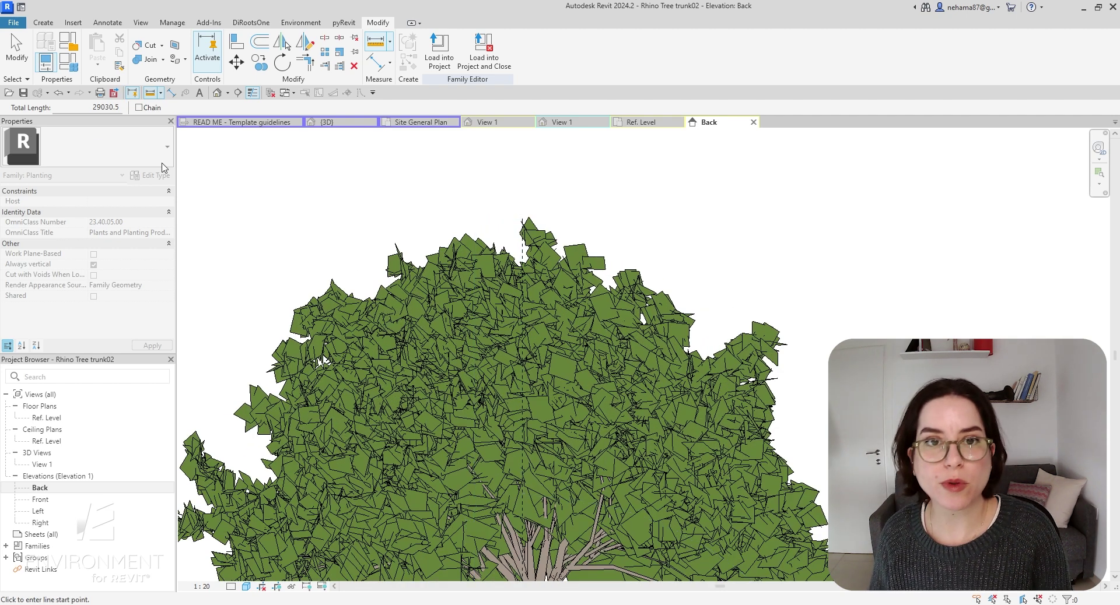
Check the Height parameter in the trunk family's Family Types and close the dialog
click(67, 41)
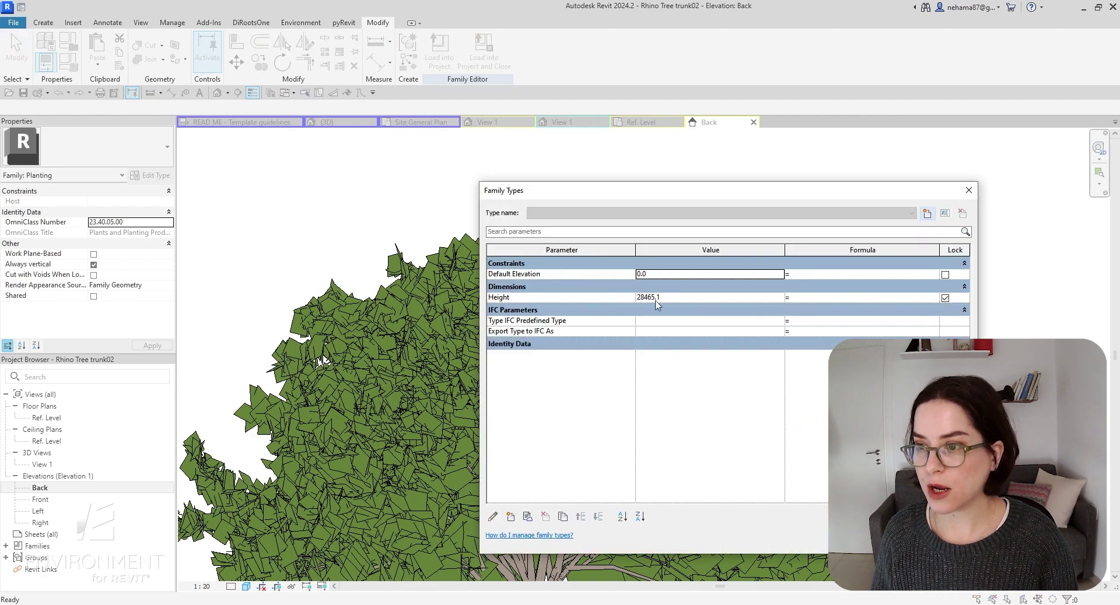
key(Return)
scroll(632, 195, down, 3)
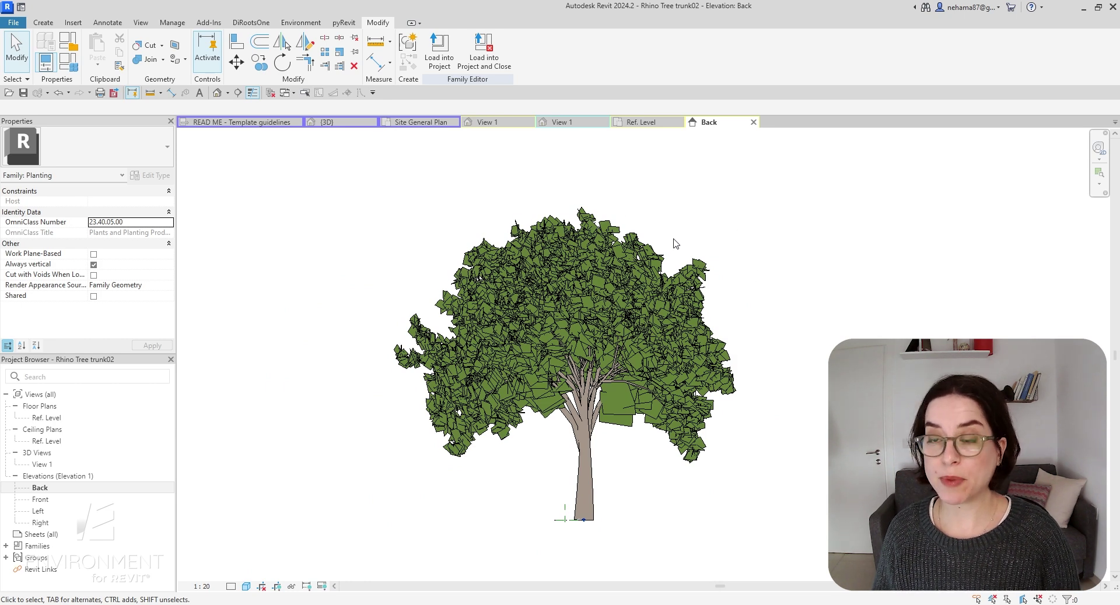
Load the Rhino Tree trunk02 family into Project1, overwriting the existing version and its parameter values
click(436, 46)
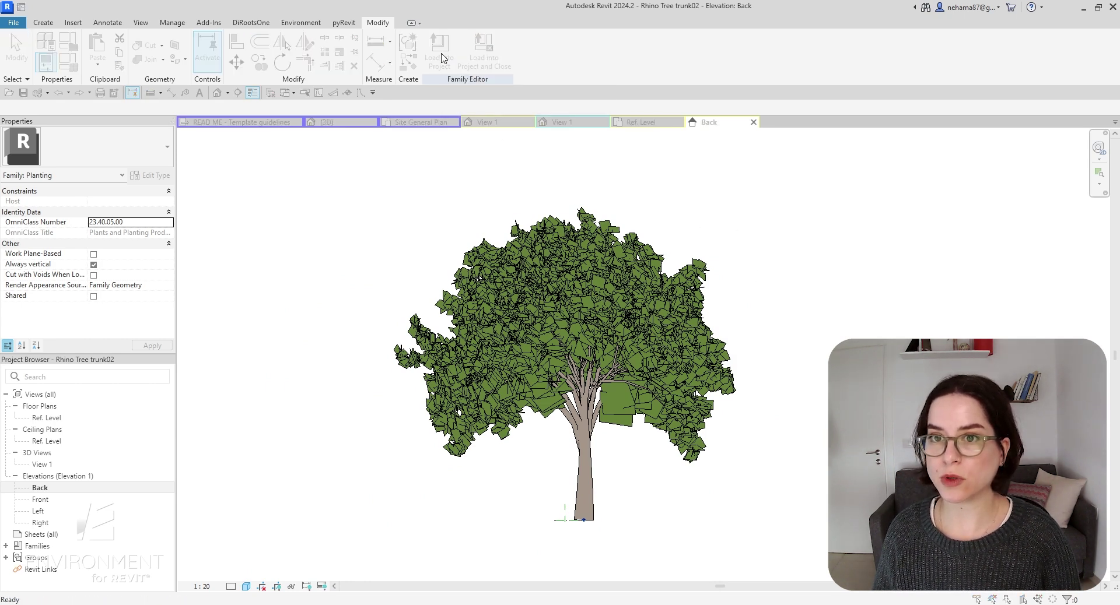
click(485, 246)
click(529, 396)
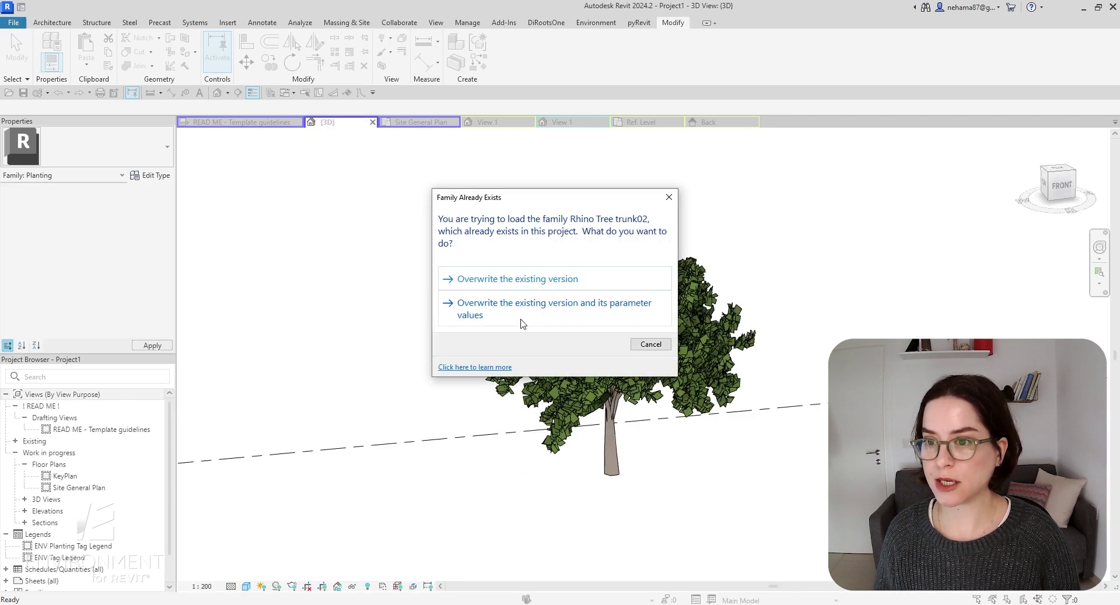
click(486, 323)
Move the combined tree clear of the old separate leaves in the 3D view and delete those leaves
click(608, 463)
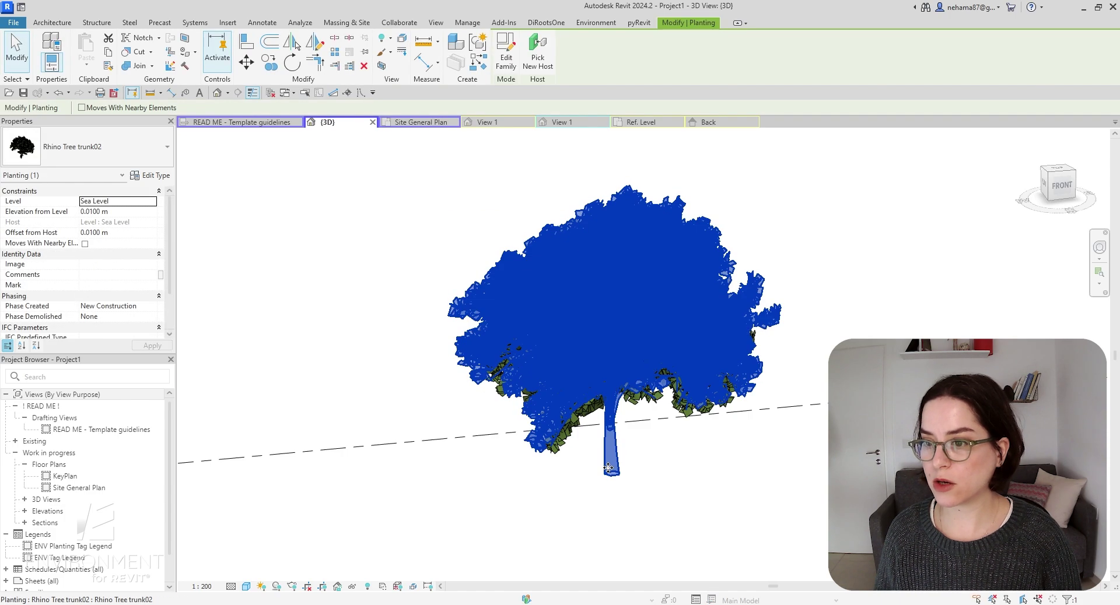
scroll(611, 460, down, 5)
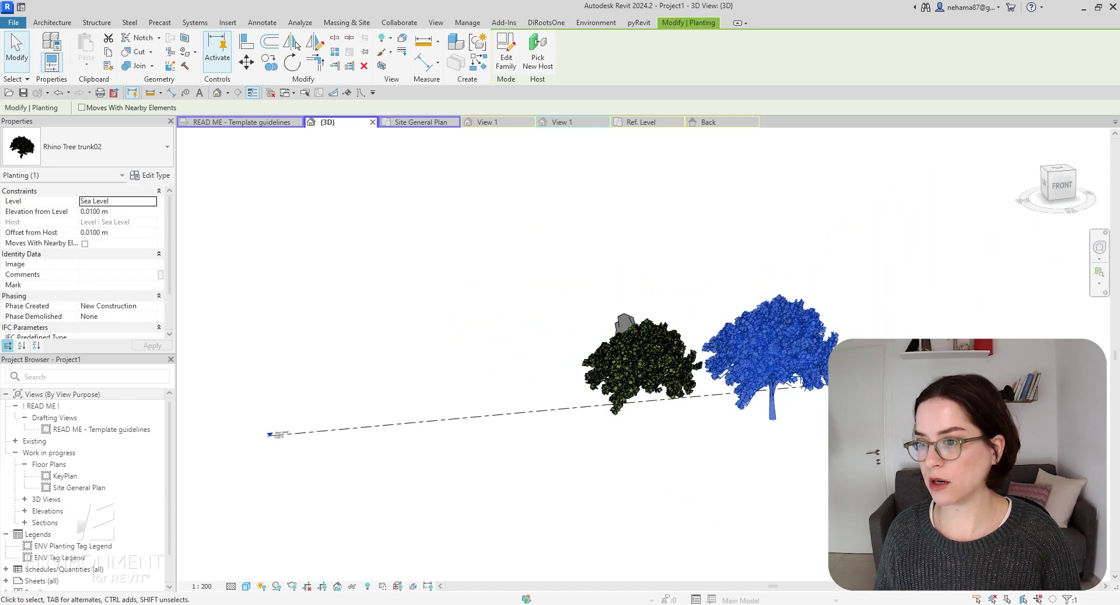
shift+middle_drag(611, 460, 775, 501)
key(Escape)
click(793, 338)
key(Escape)
shift+middle_drag(793, 338, 658, 473)
Set the Height type parameter of the Rhino Tree trunk02 tree to 15 m
click(622, 477)
shift+middle_drag(562, 493, 495, 499)
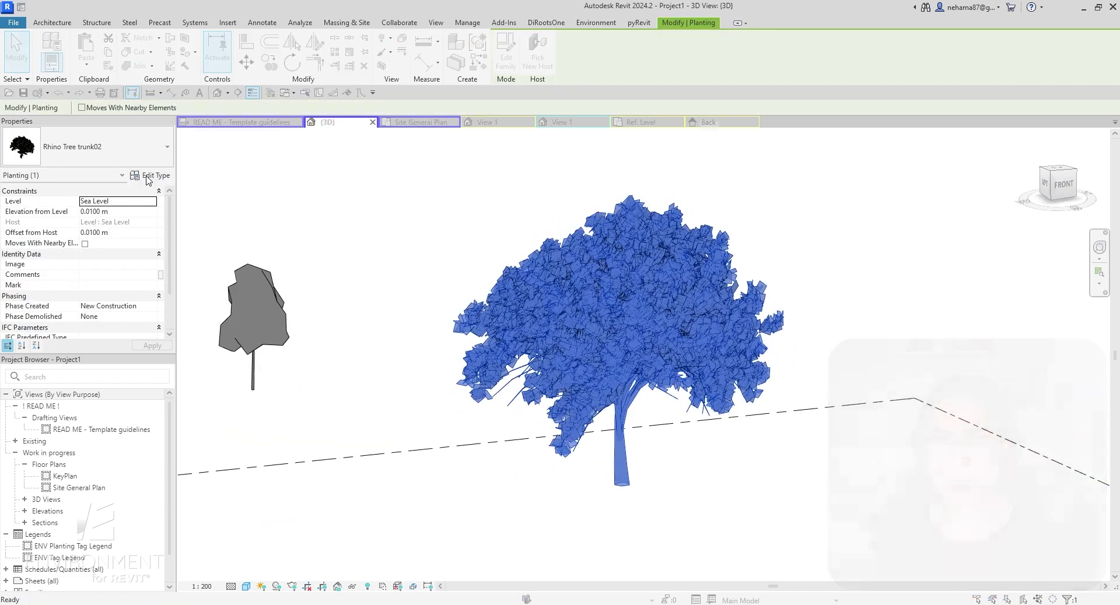
click(149, 178)
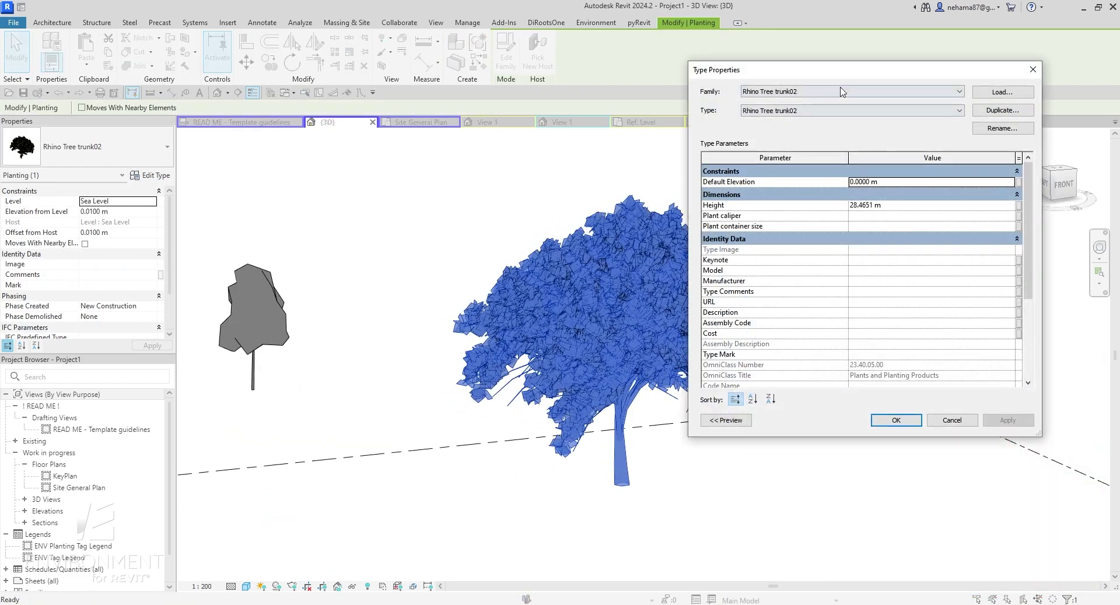
drag(844, 74, 918, 138)
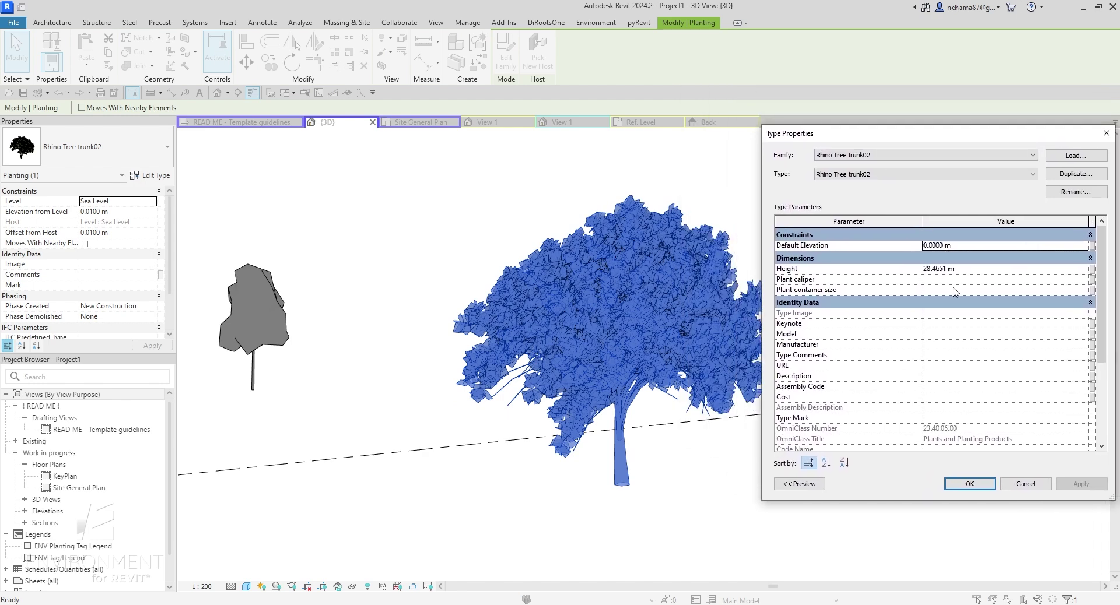
click(973, 268)
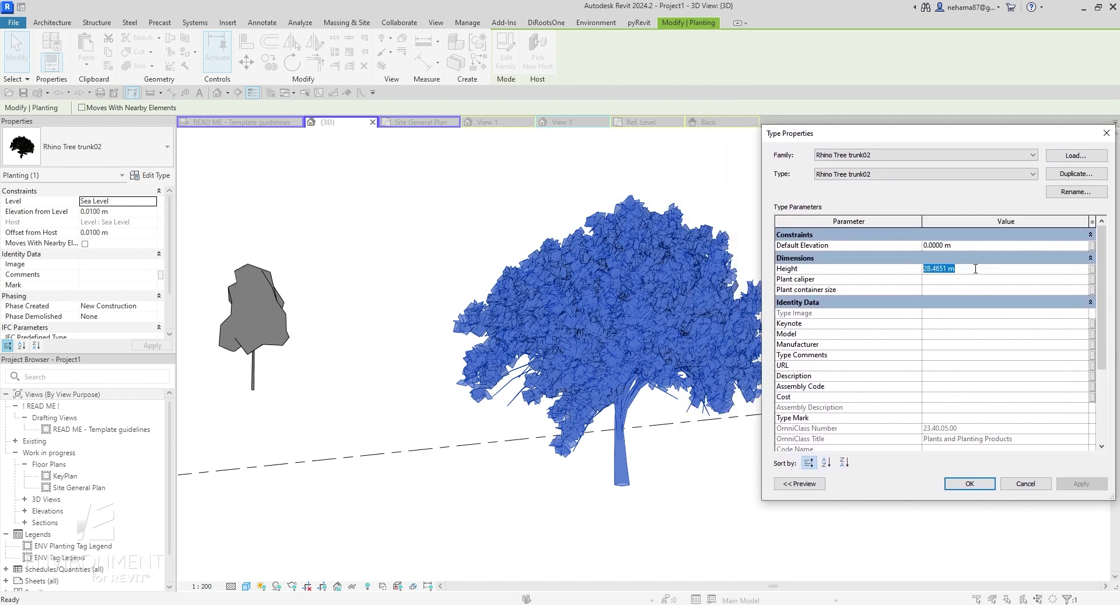
text(15)
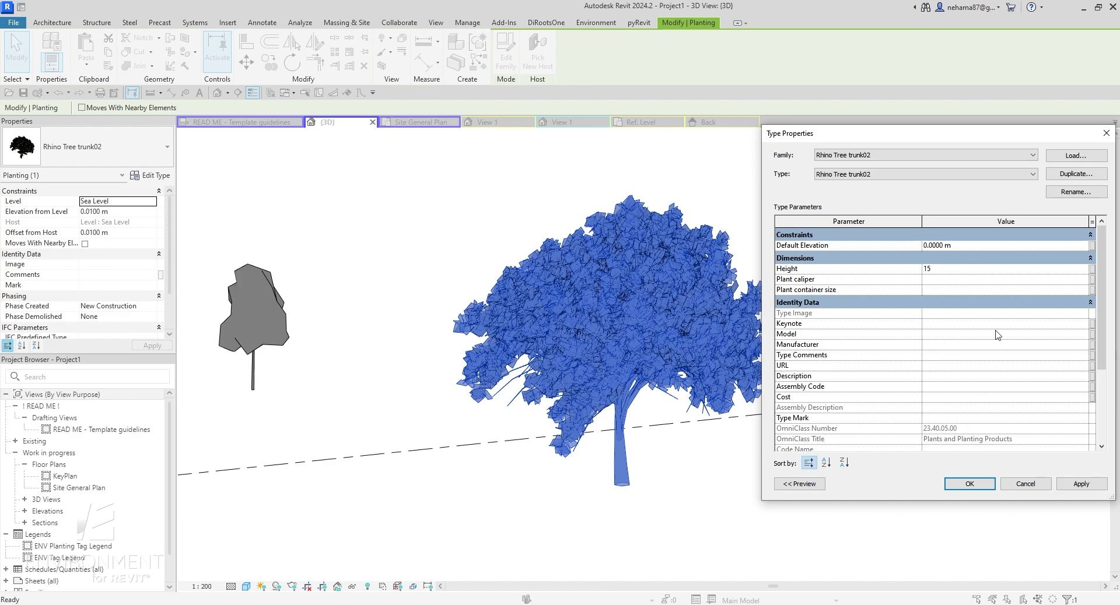
click(1079, 484)
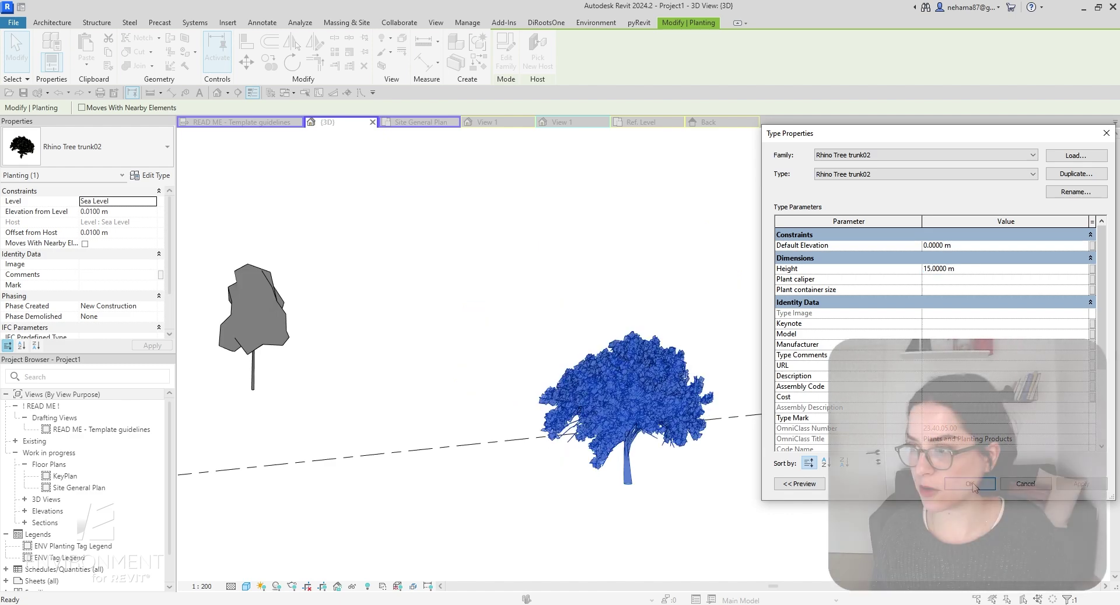
click(969, 484)
scroll(671, 513, up, 2)
shift+middle_drag(717, 490, 638, 426)
scroll(682, 470, up, 2)
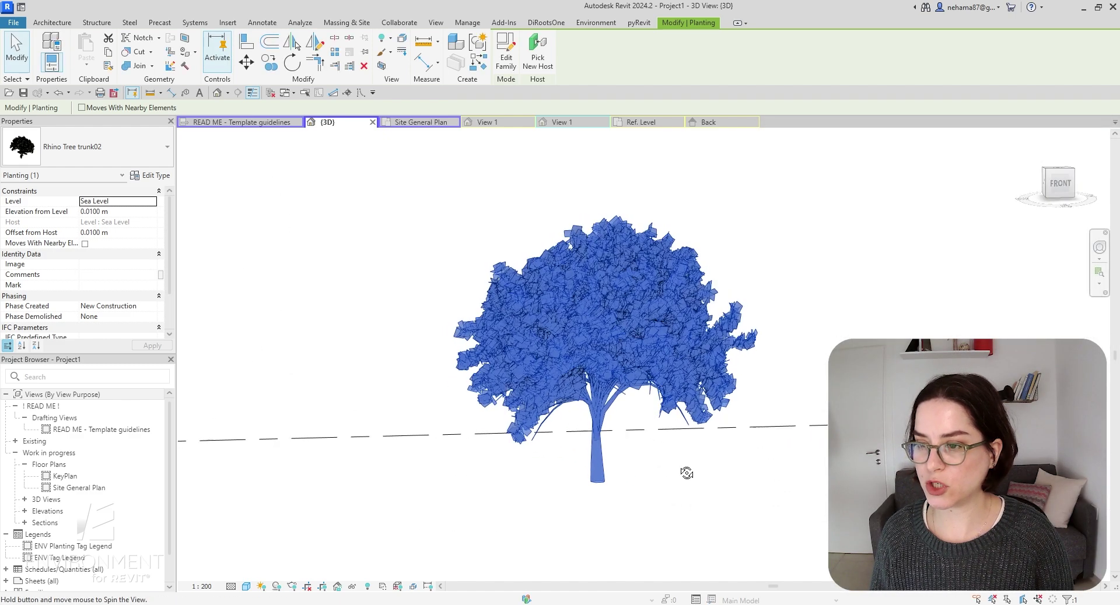
click(424, 41)
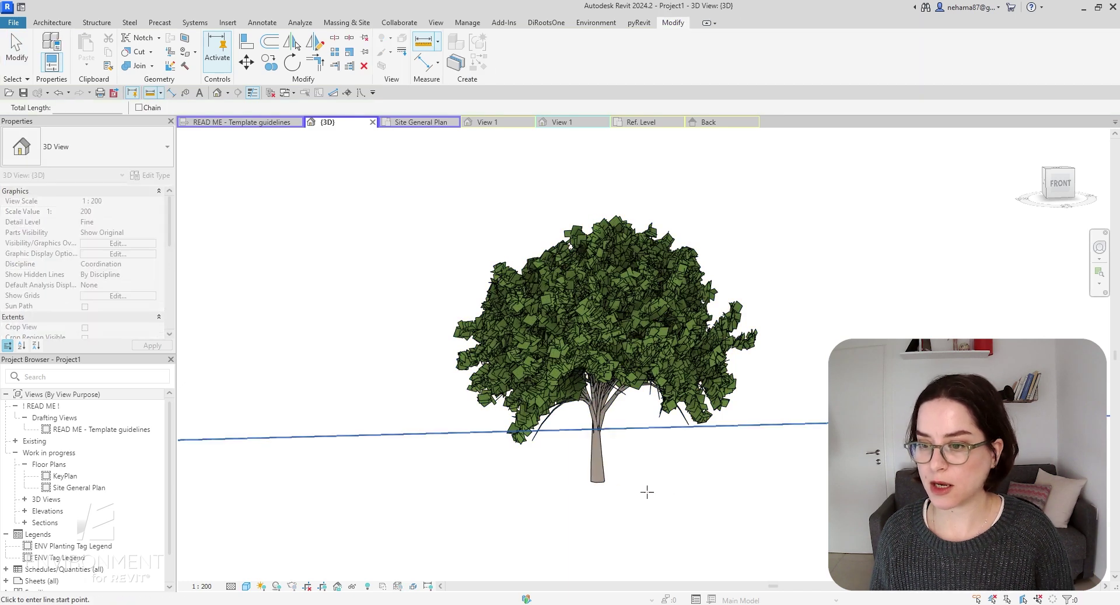
key(Escape)
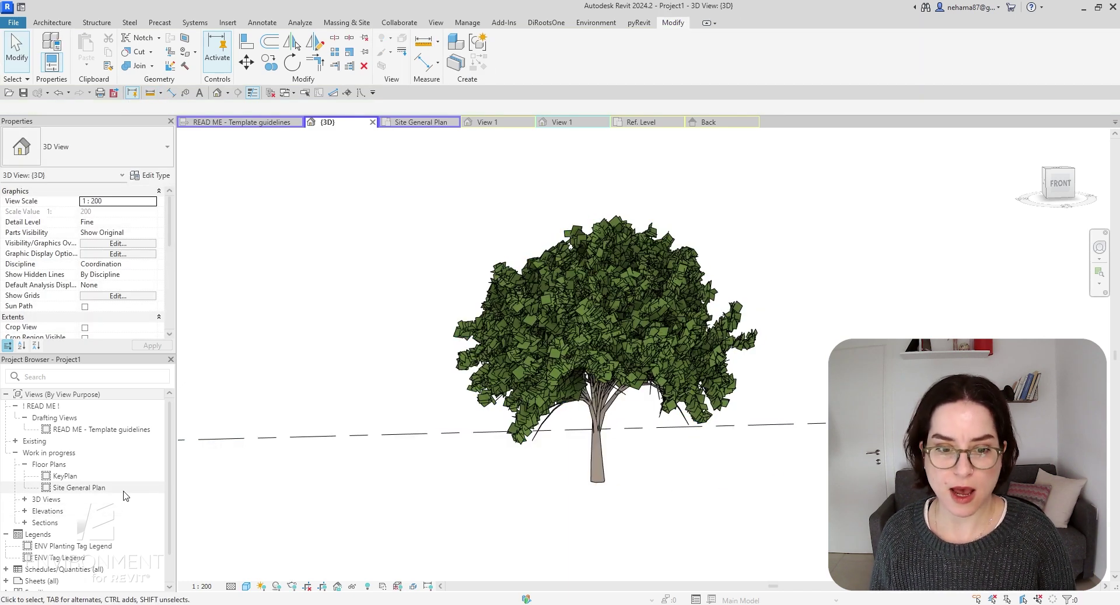
Open section A - A and measure the tree's vertical height from the trunk's base up to its top
click(24, 522)
double_click(95, 535)
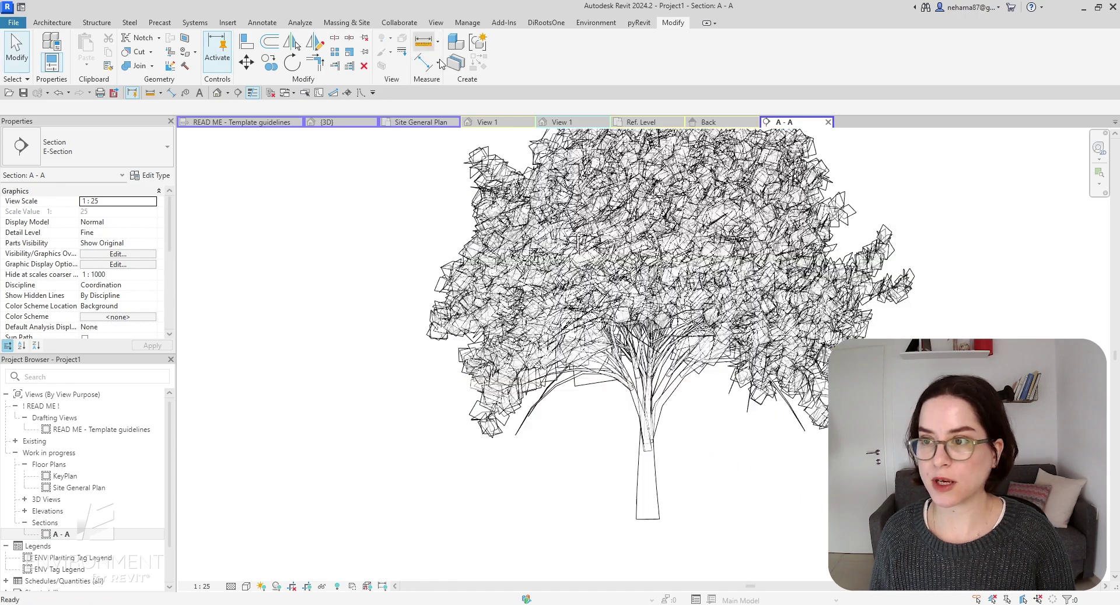
key(Return)
scroll(758, 414, down, 2)
click(684, 481)
scroll(684, 189, up, 2)
scroll(684, 189, up, 1)
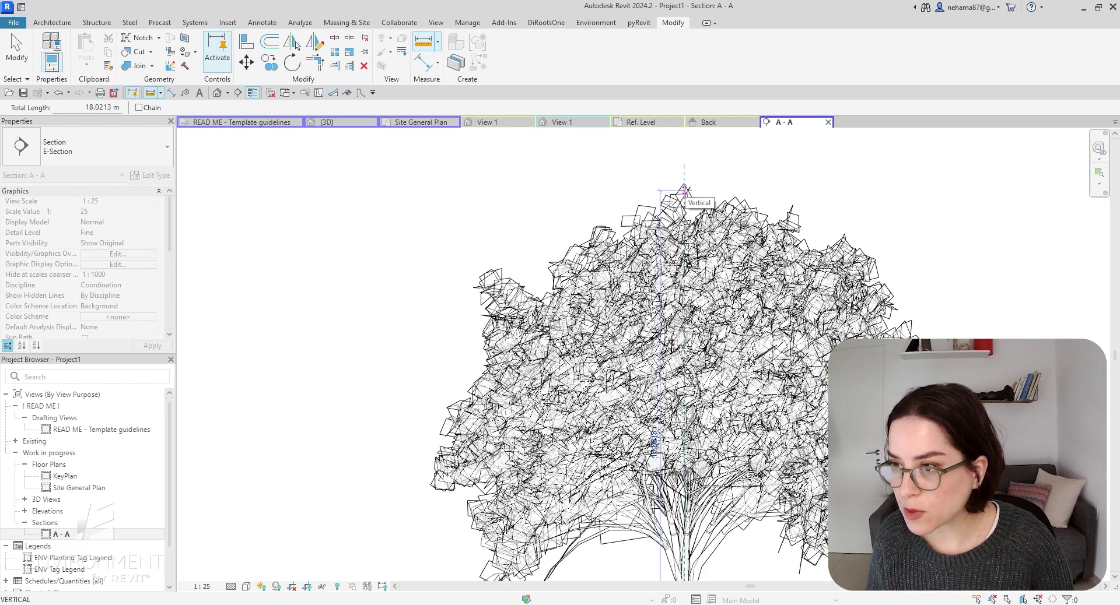
scroll(684, 219, down, 2)
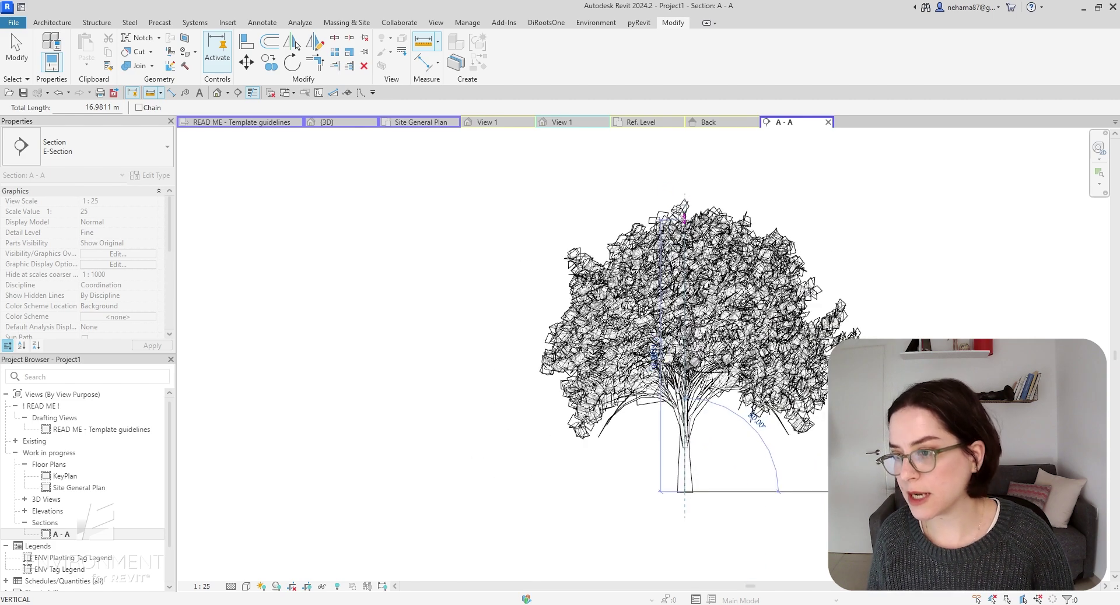
scroll(686, 217, up, 2)
key(Escape)
key(Escape)
scroll(470, 300, down, 5)
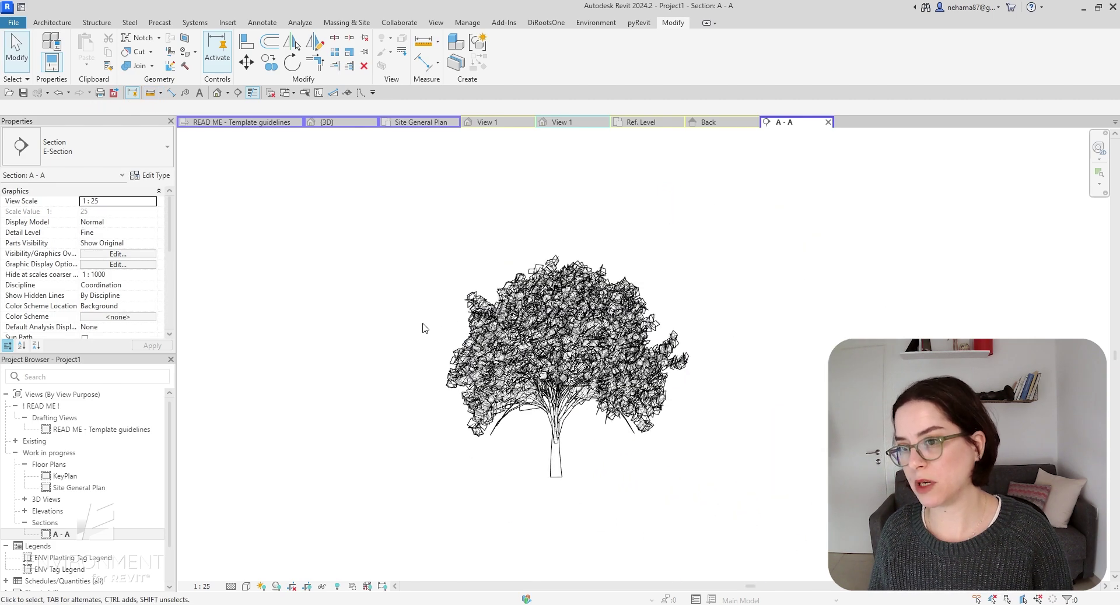
Close section A - A and view the resized tree beside the grey tree in the project's 3D view
click(827, 122)
shift+middle_drag(624, 362, 485, 397)
scroll(473, 399, down, 3)
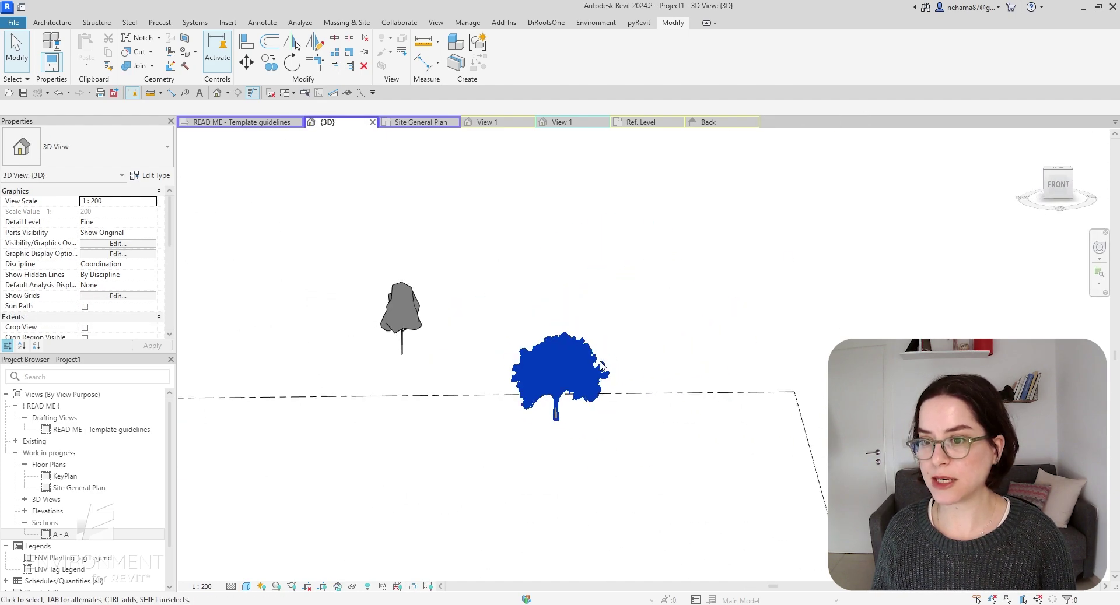
scroll(443, 400, up, 3)
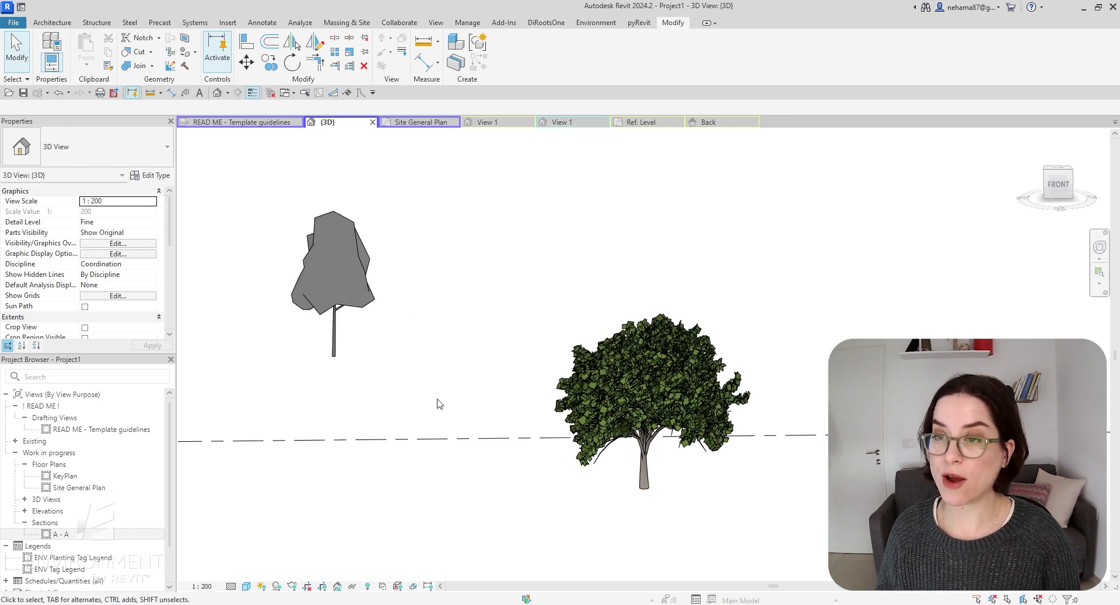